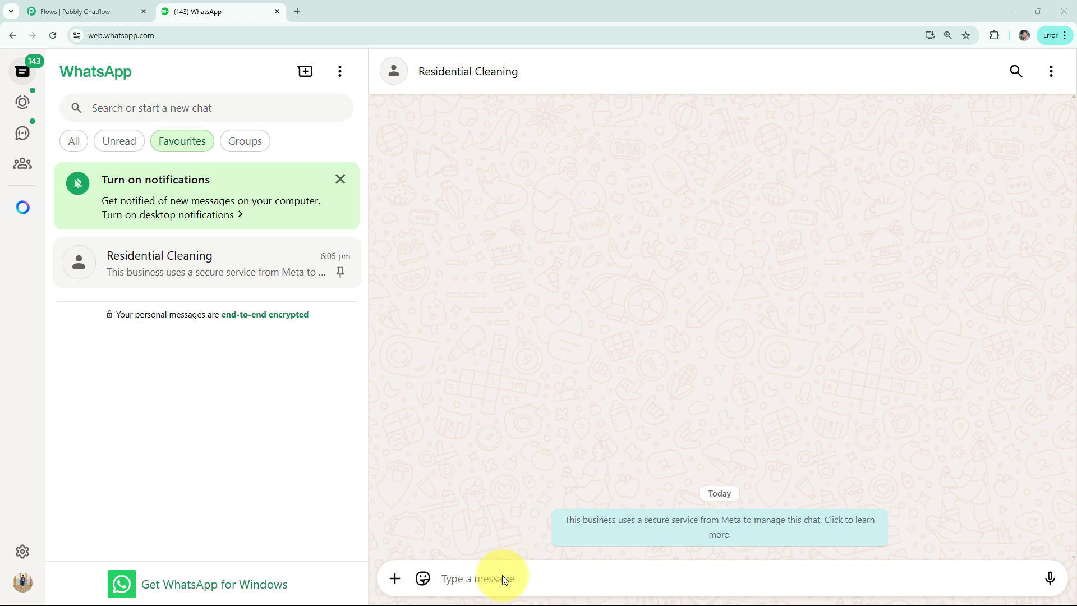
Step: Send the message "Hi" in the Residential Cleaning chat to start the chatbot
left_click(506, 581)
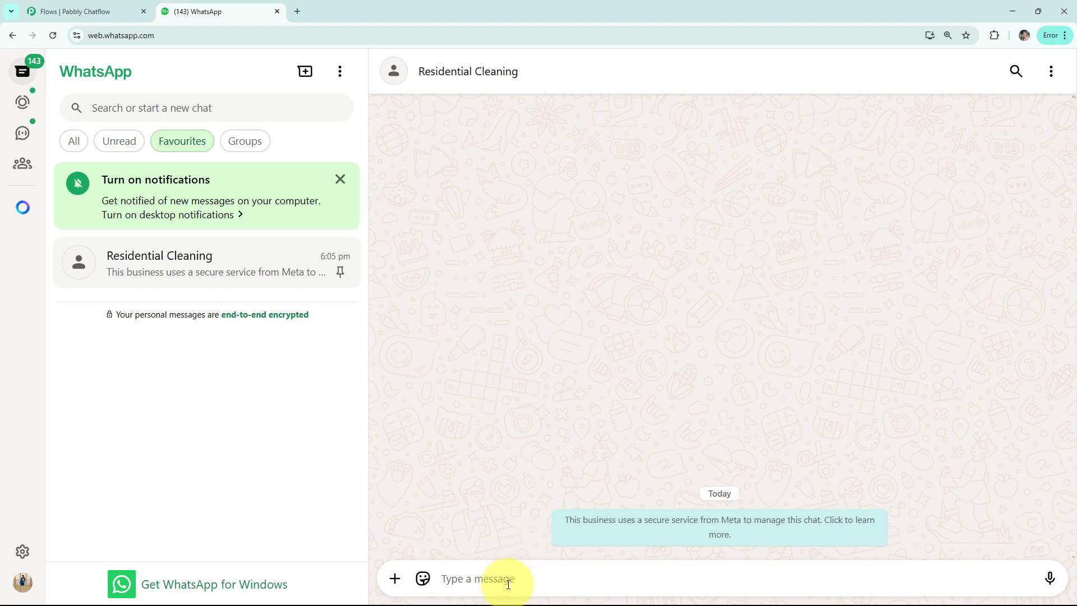
type("H")
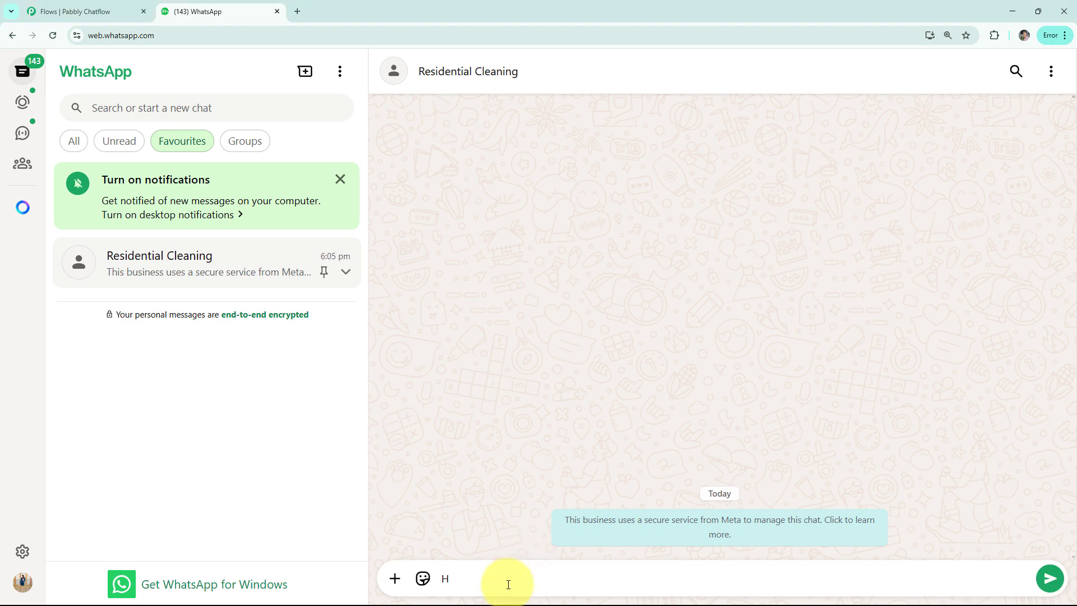
type("i")
key("Return")
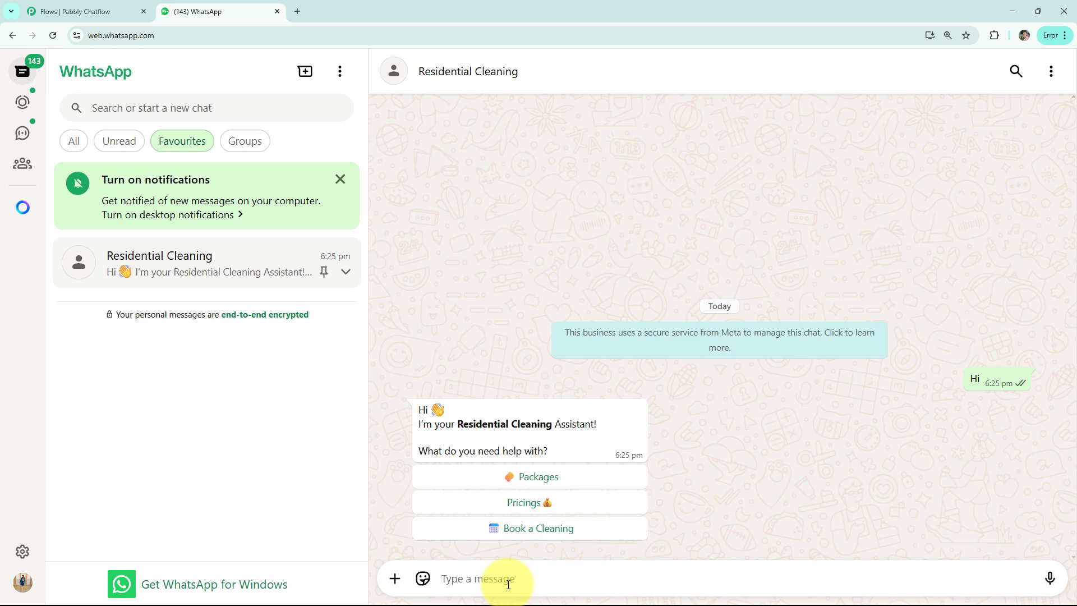
Step: Choose the chatbot's reply options Packages, Pricings and Book a Cleaning one after another
left_click(505, 478)
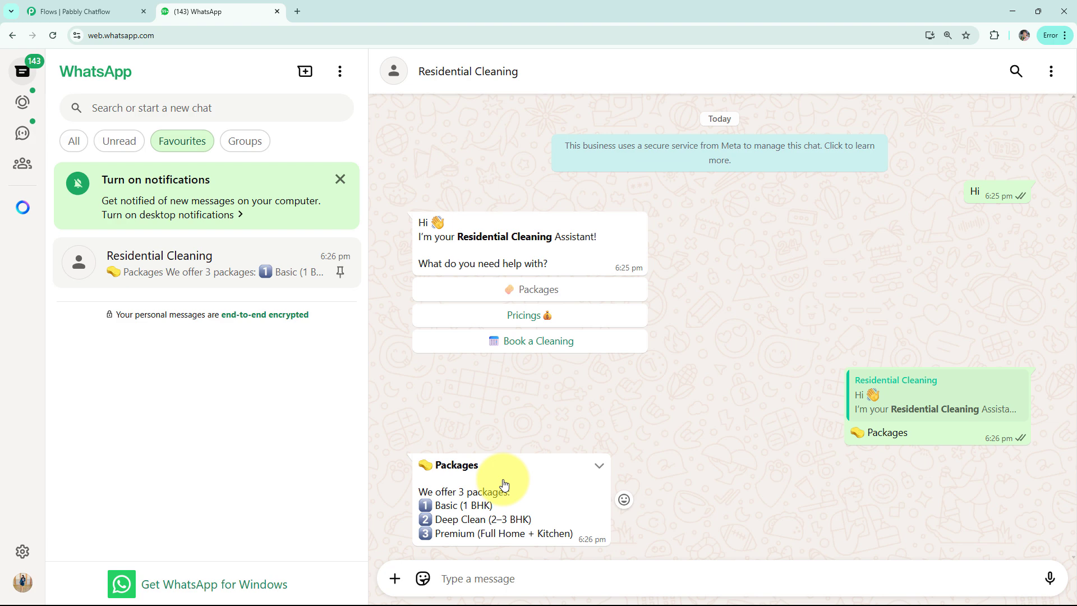
left_click(525, 318)
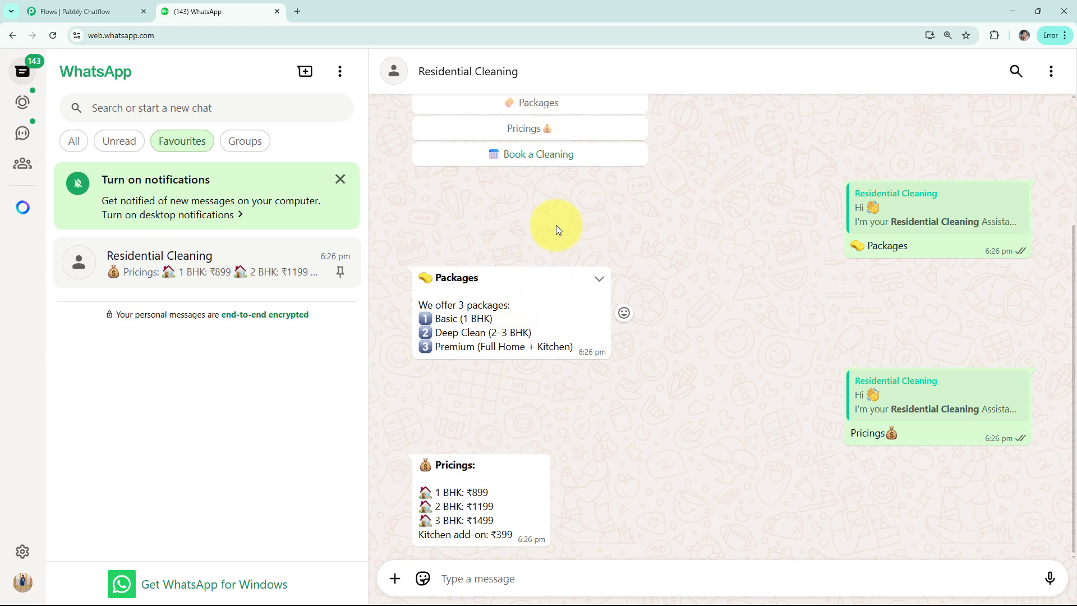
left_click(539, 155)
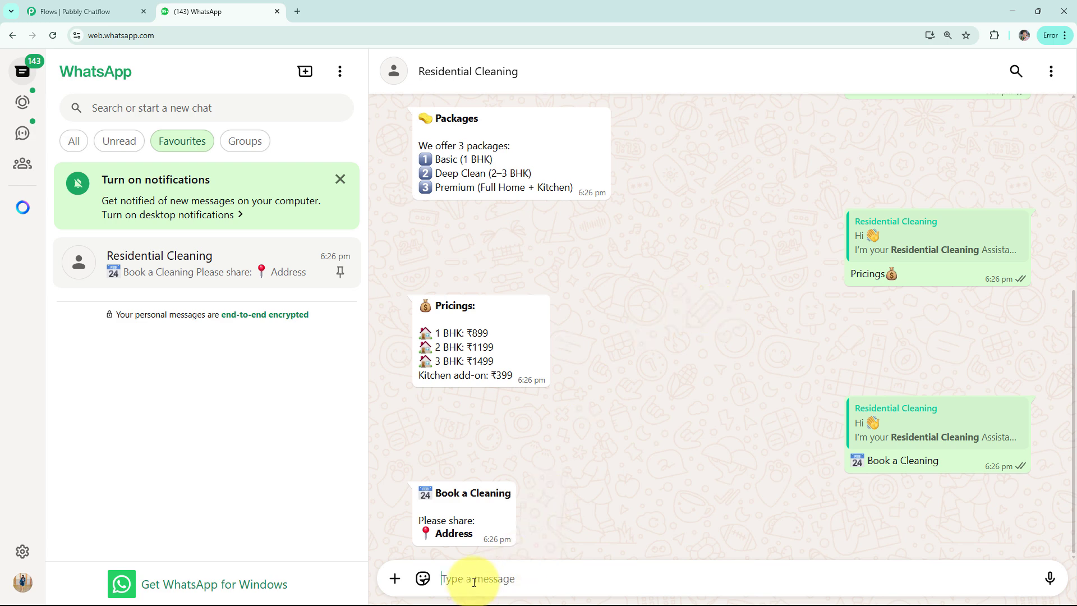
Step: Answer the booking questions with a sample address, the date 06/05/25 and the size 3BHK
type("ABC Address")
key("Return")
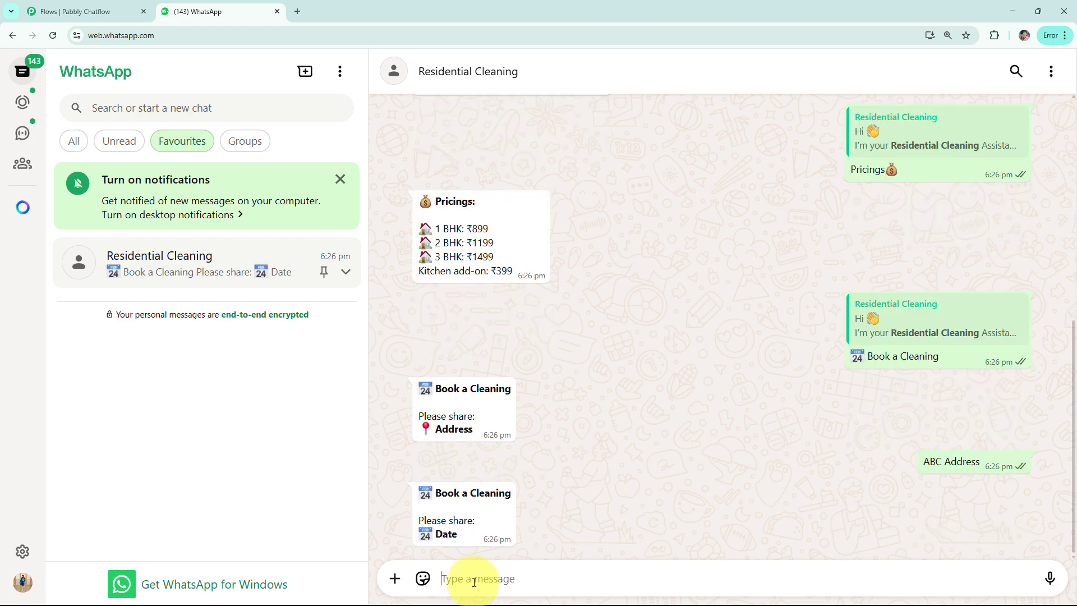
type("06/05/25")
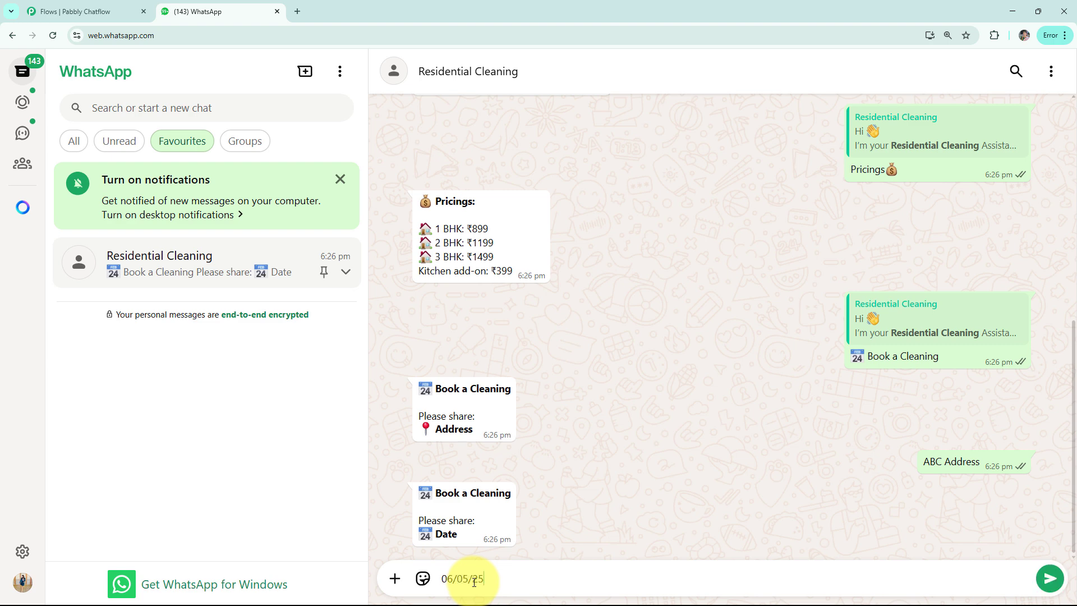
key("Return")
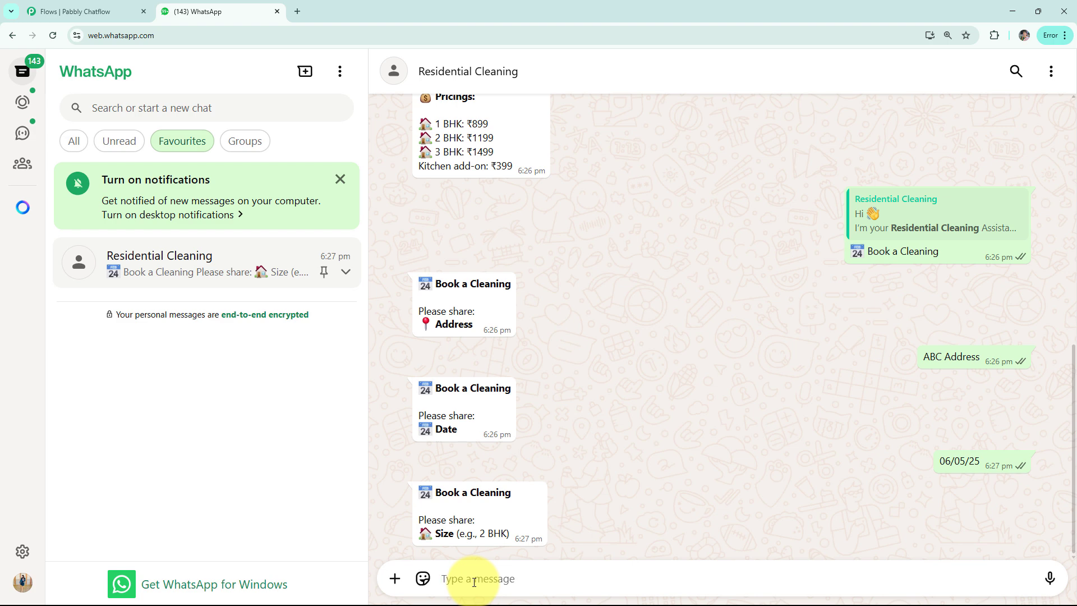
type("3BHK")
key("Return")
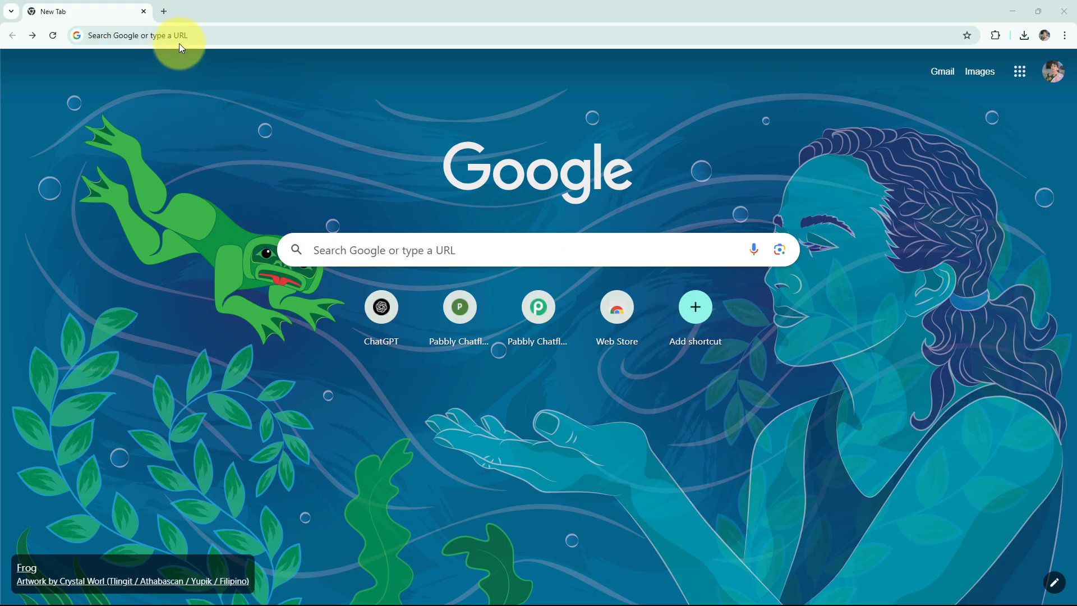
Step: Go to pabbly.com/chatflow, sign in and access the Pabbly Chatflow application
left_click(179, 44)
type("pabbly.com/chatflow")
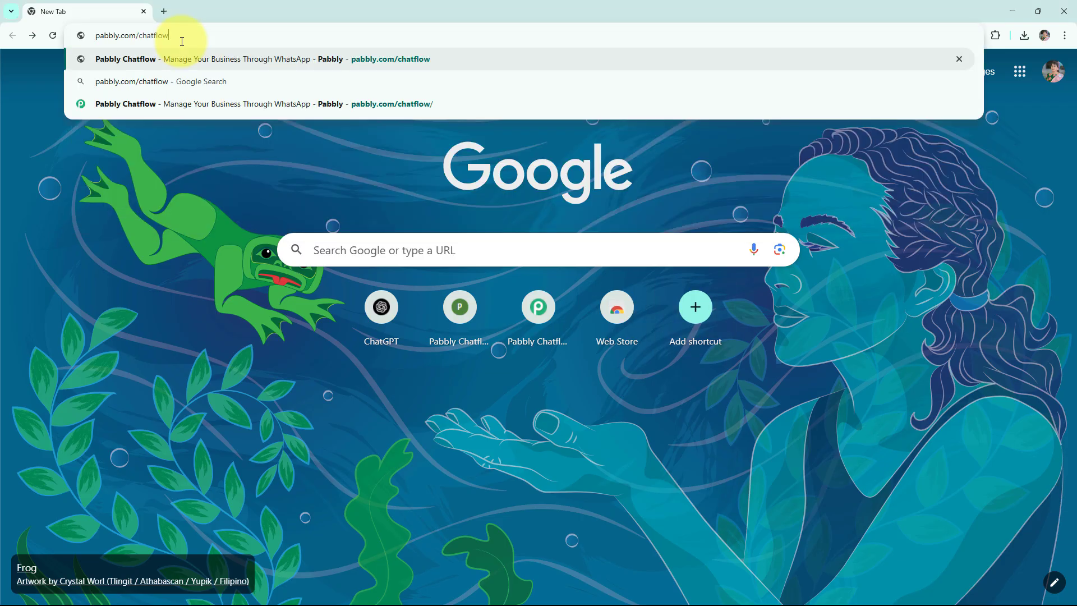
key("Return")
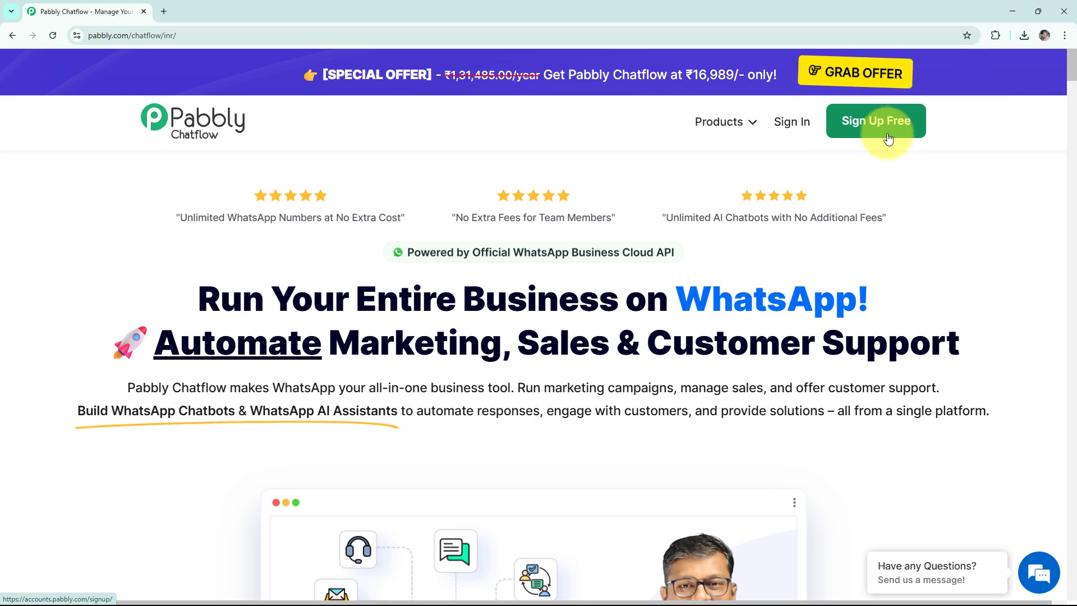
left_click(793, 129)
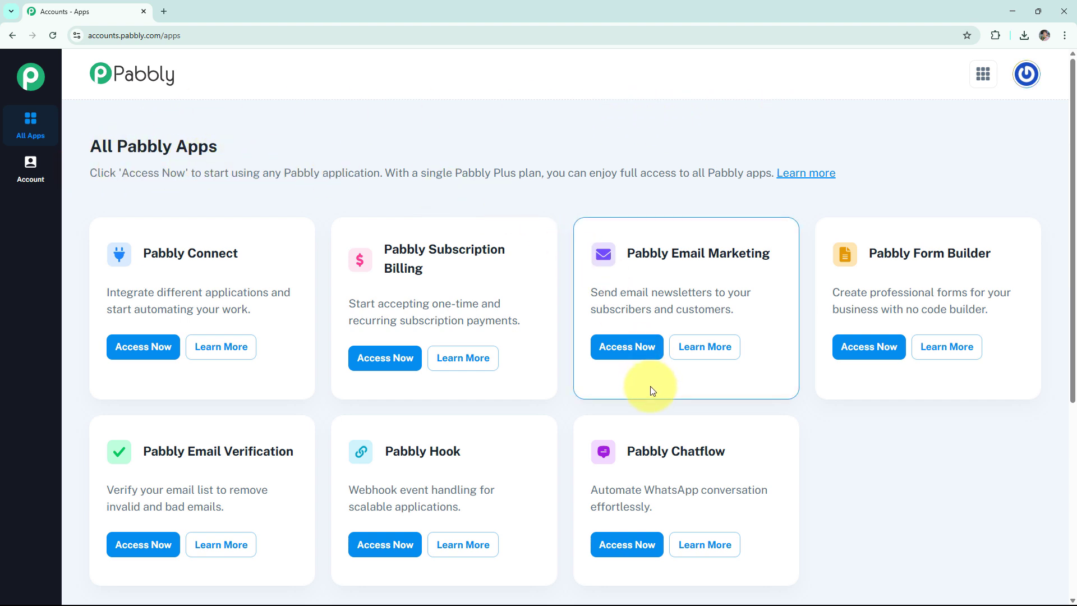
left_click(627, 545)
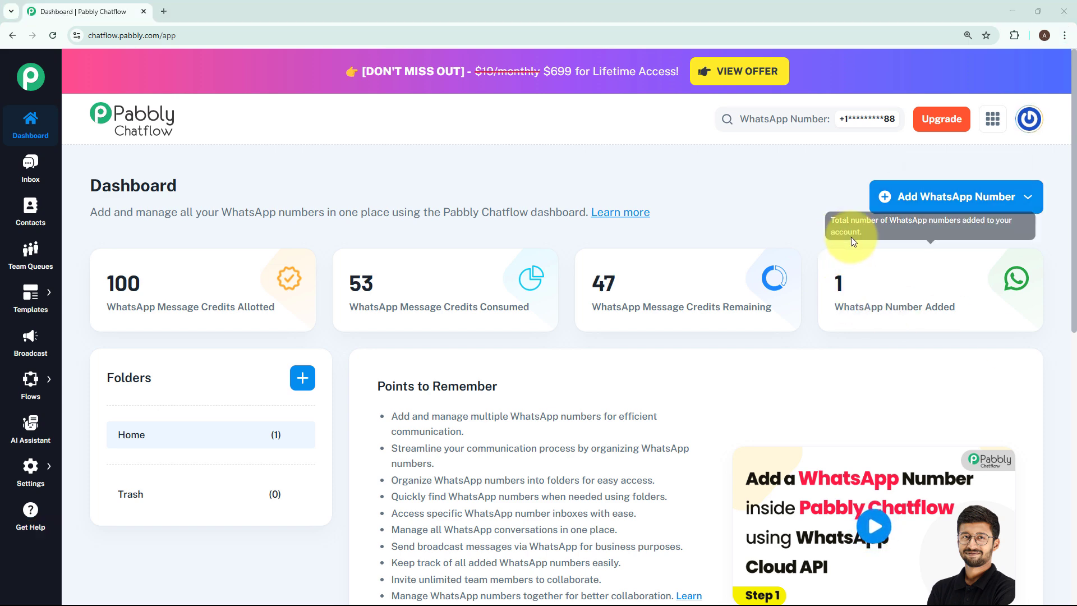
Step: Examine the Manual Token Connect form for adding a WhatsApp number and close it without entering anything
left_click(913, 208)
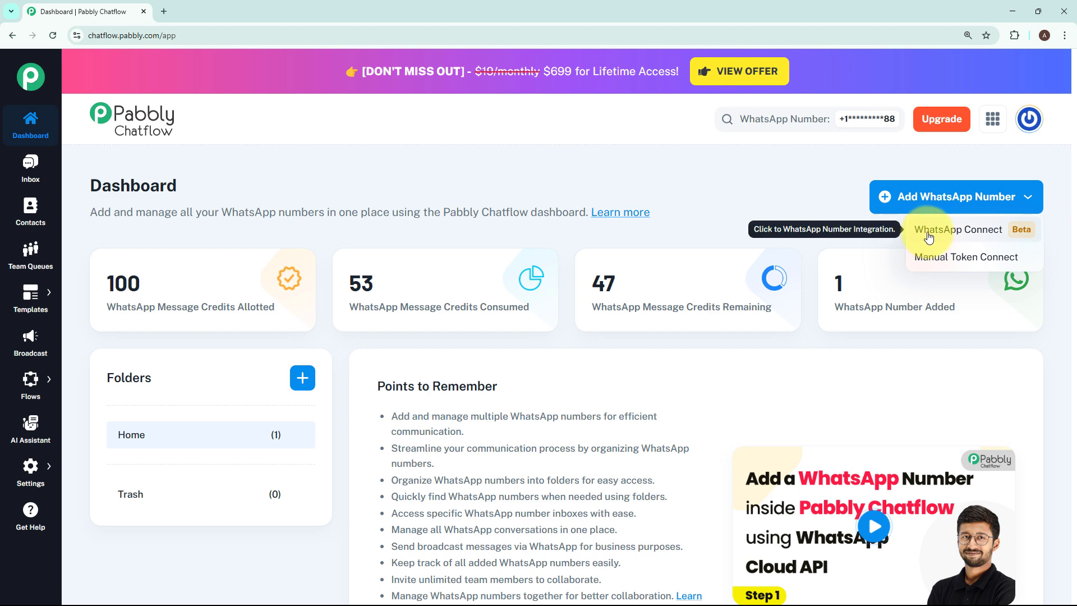
left_click(940, 266)
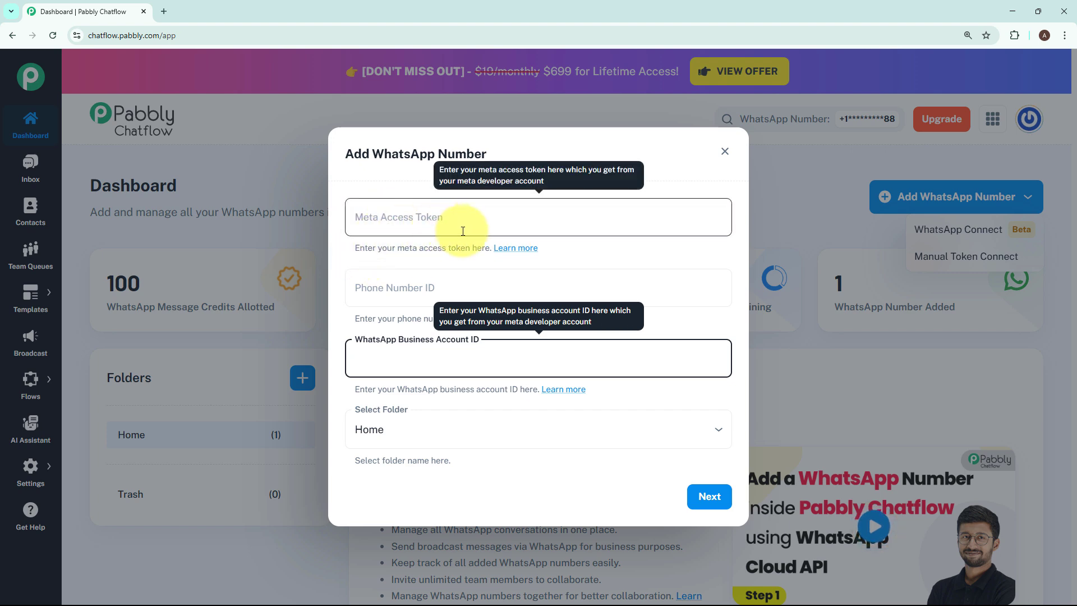
left_click(641, 249)
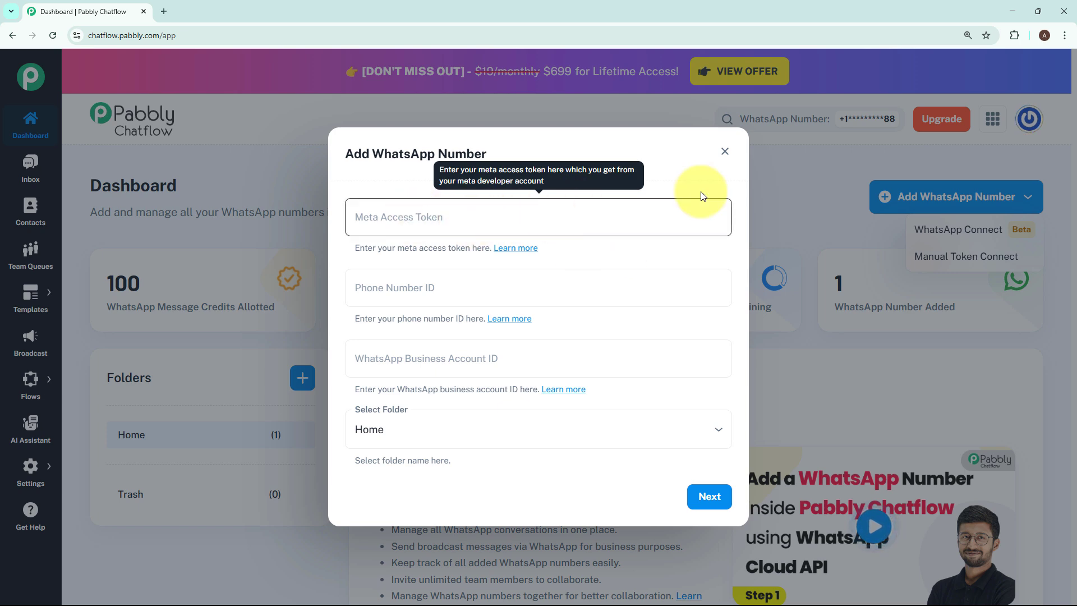
left_click(725, 151)
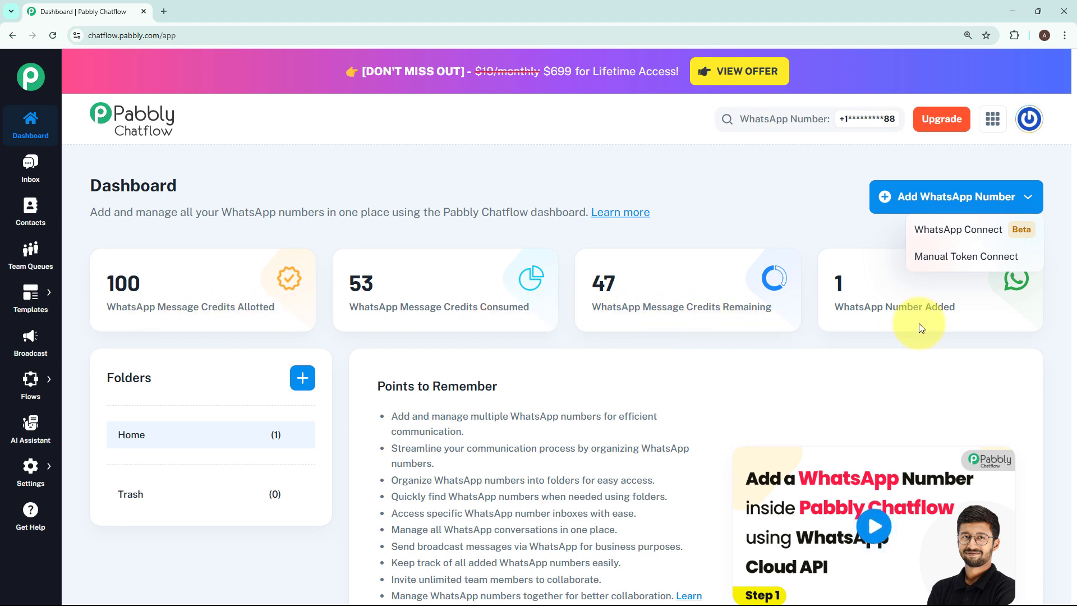
left_click(845, 329)
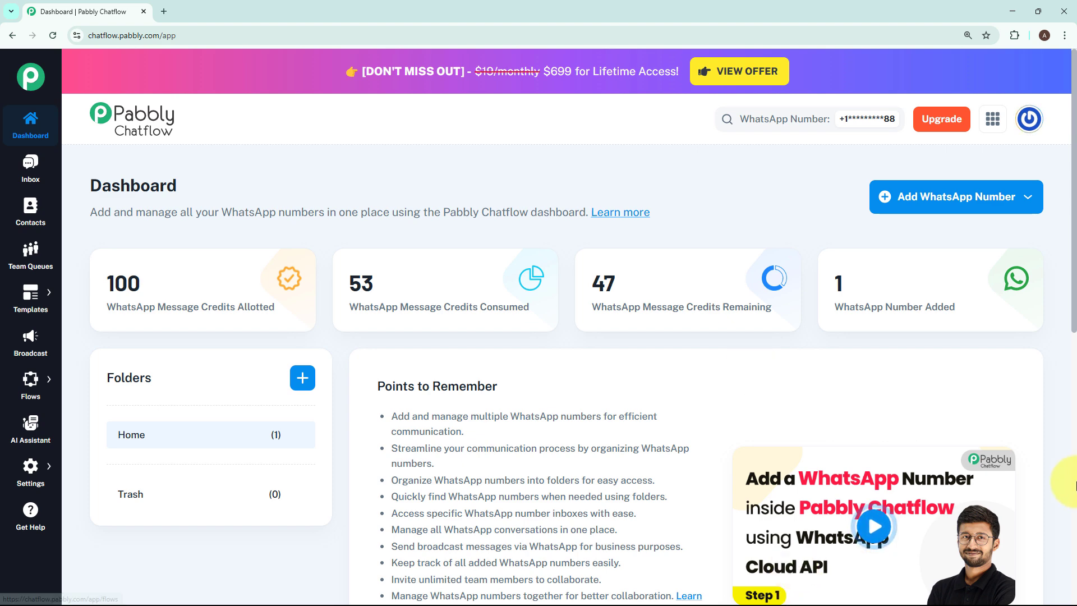
Step: Open the Flow Builder and add a new flow
mouse_move(31, 380)
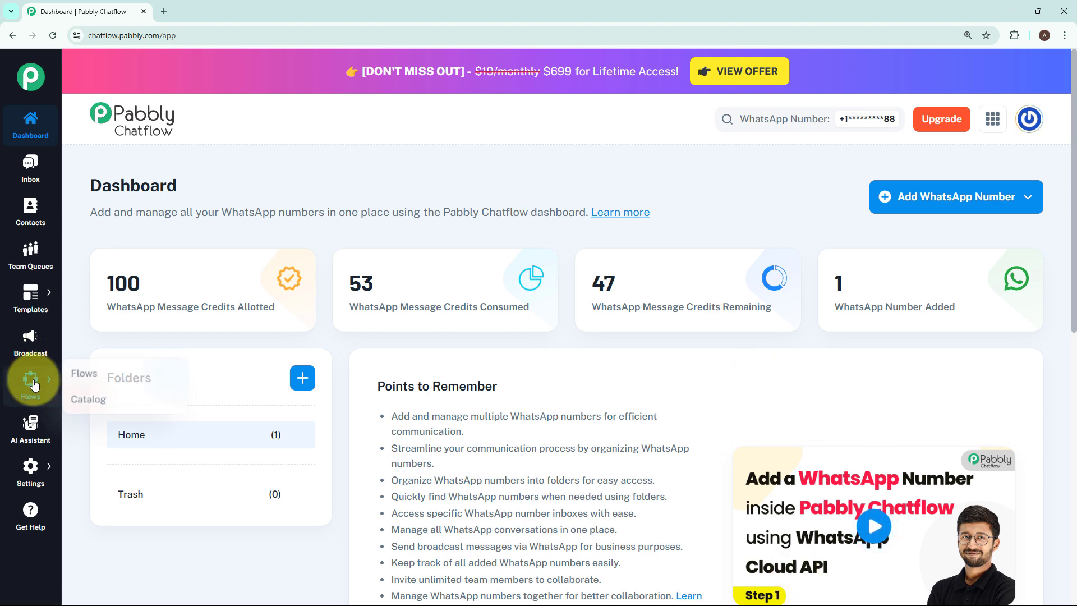
left_click(68, 380)
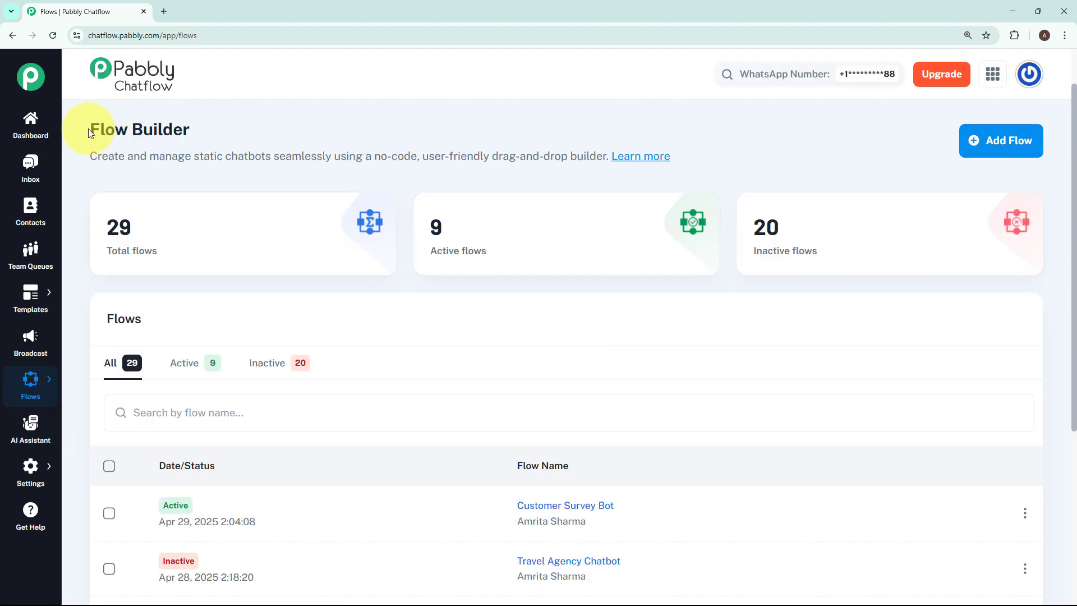
left_click_drag(89, 129, 217, 126)
left_click(634, 306)
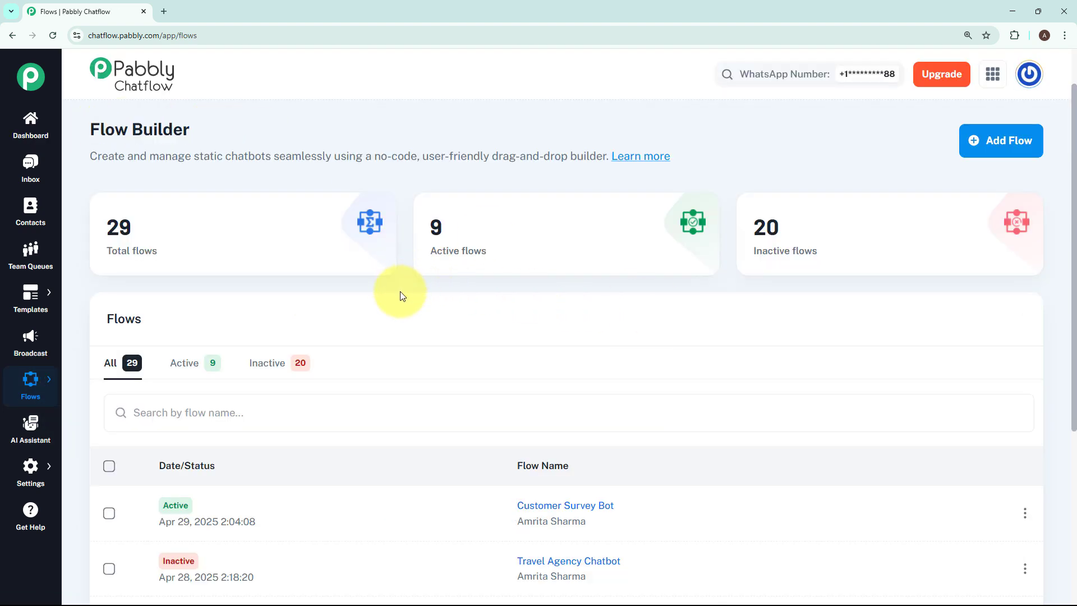
mouse_move(862, 257)
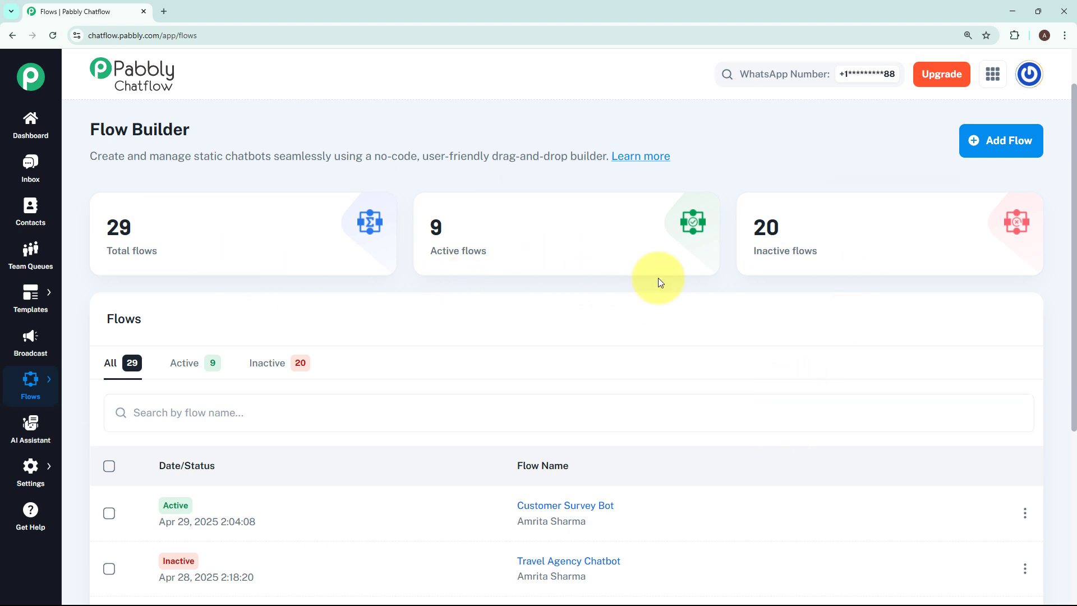
left_click(993, 132)
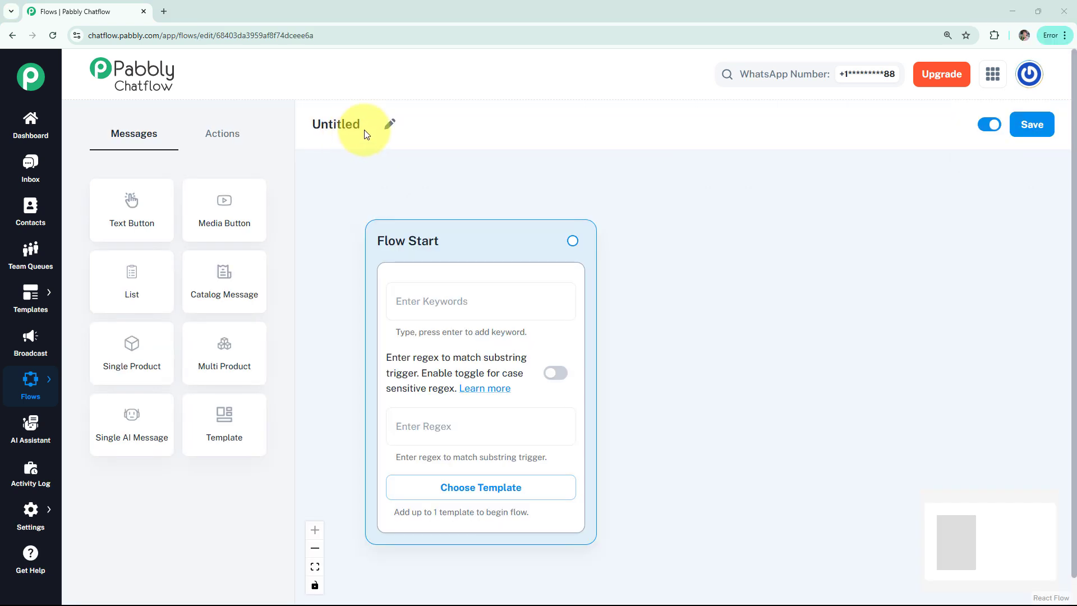
Step: Rename the untitled flow as "WhatsApp Chatbot for Residential Cleaning"
left_click(390, 124)
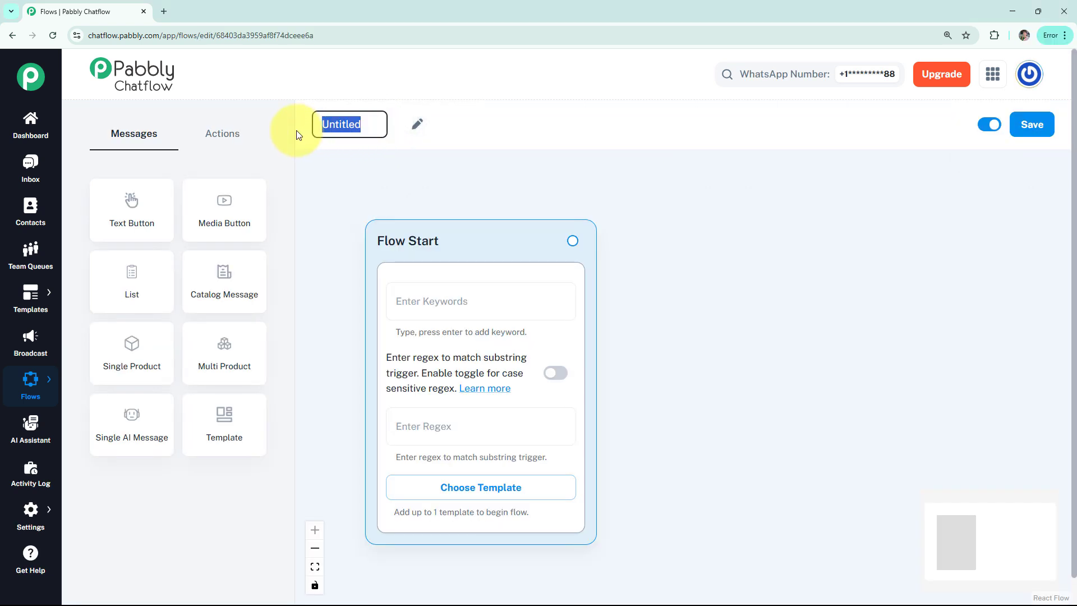
type("WhatsApp Chatbot for Residential Cleaning")
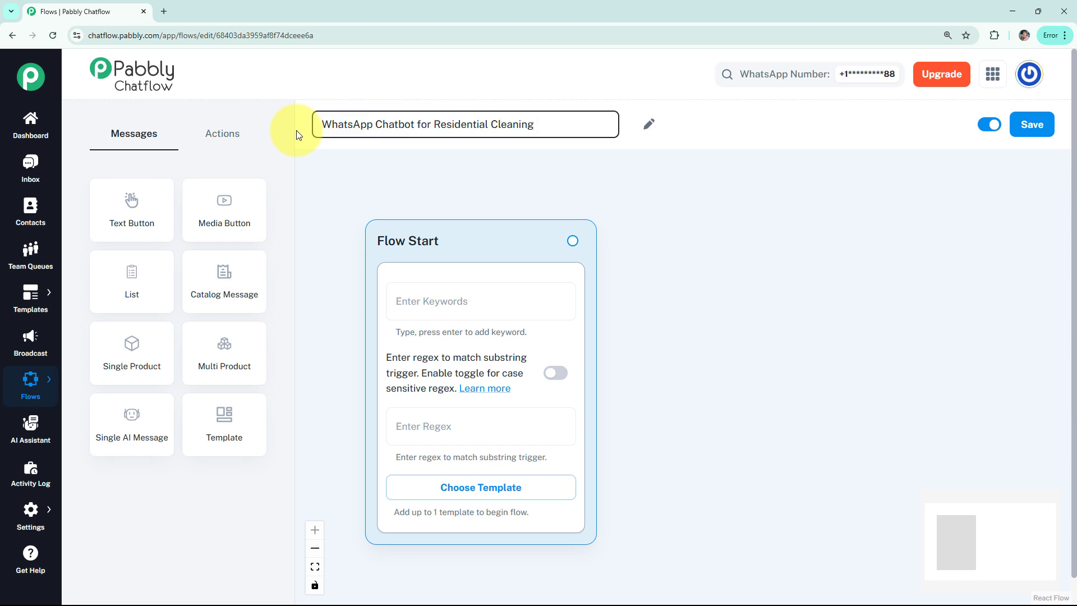
left_click(377, 250)
Step: Set the Flow Start regex to [\s\S]+ with case-sensitive matching enabled, and check the list of approved templates without choosing one
left_click(415, 297)
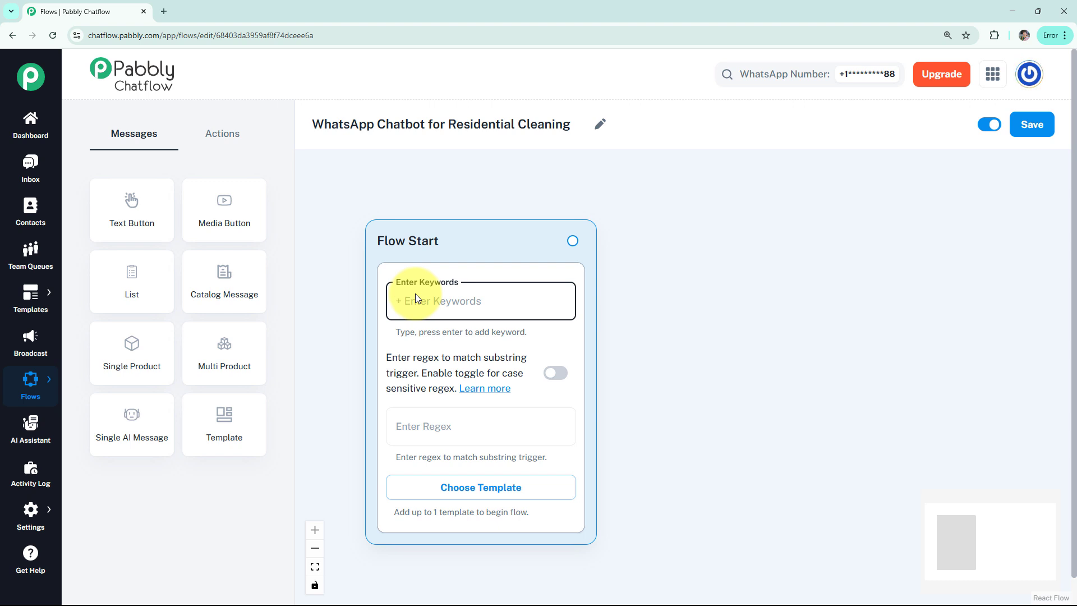
left_click(442, 433)
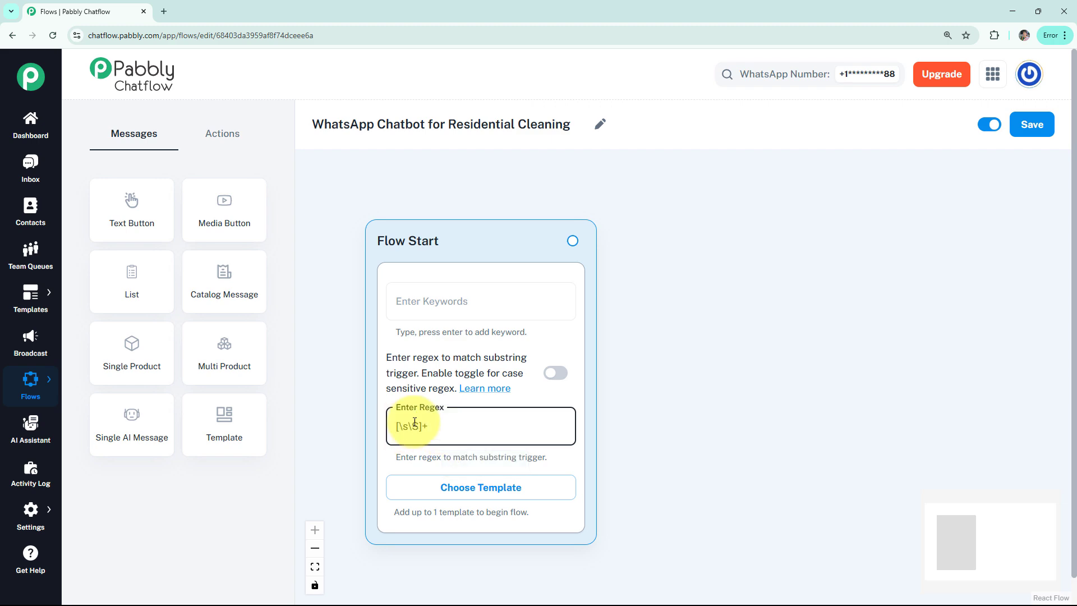
type("[\\s\\S]+")
left_click(554, 382)
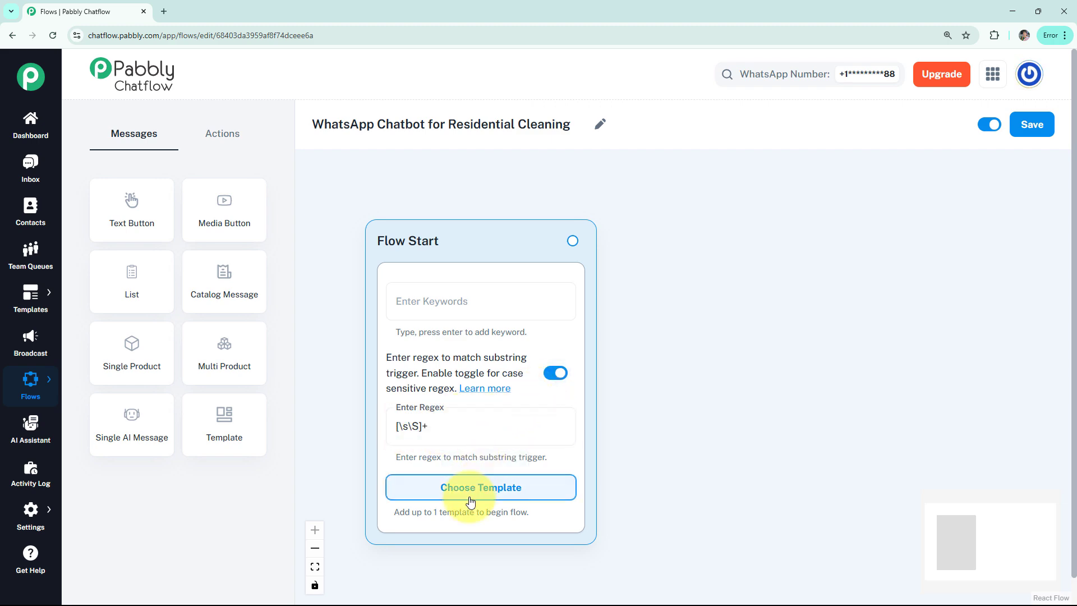
left_click(483, 487)
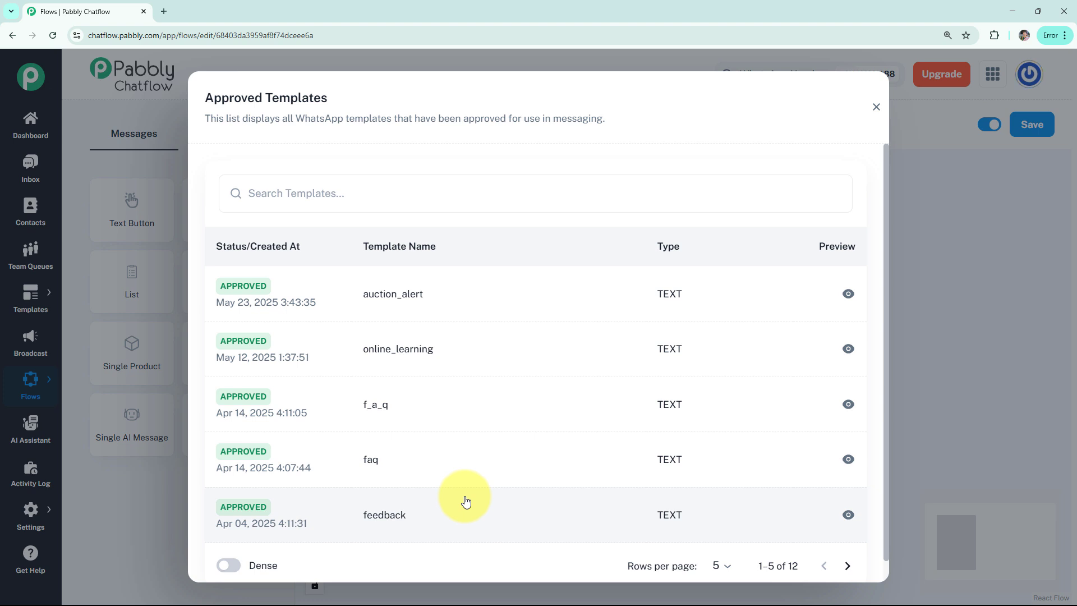
left_click(876, 107)
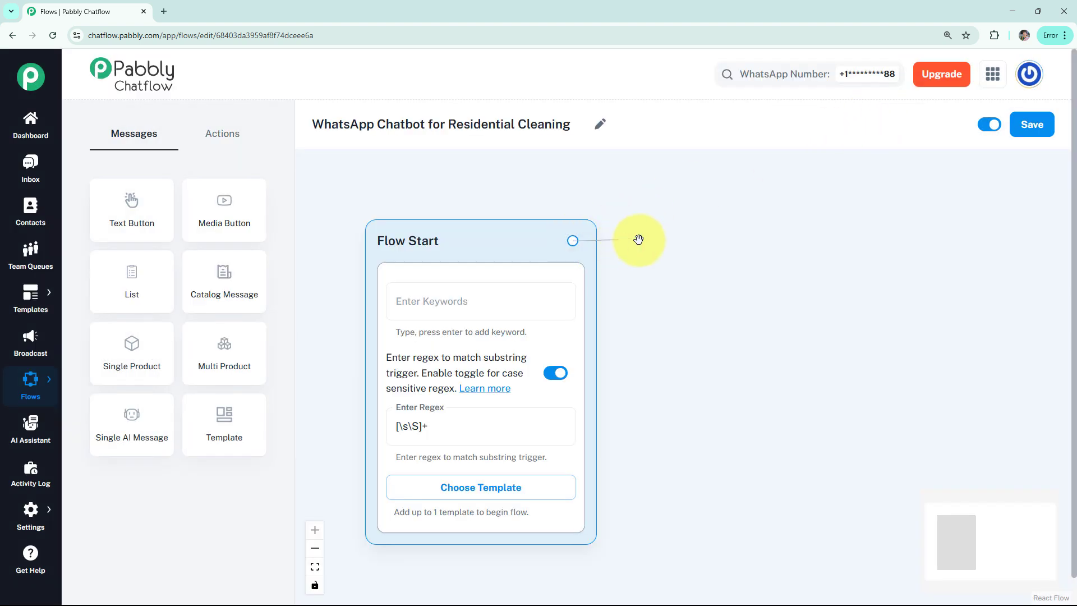
Step: Connect a Text + Button message to Flow Start and paste the greeting beginning "Hi 👋 I'm your *Residential Cleaning* Assistant!" into it
left_click_drag(638, 239, 640, 242)
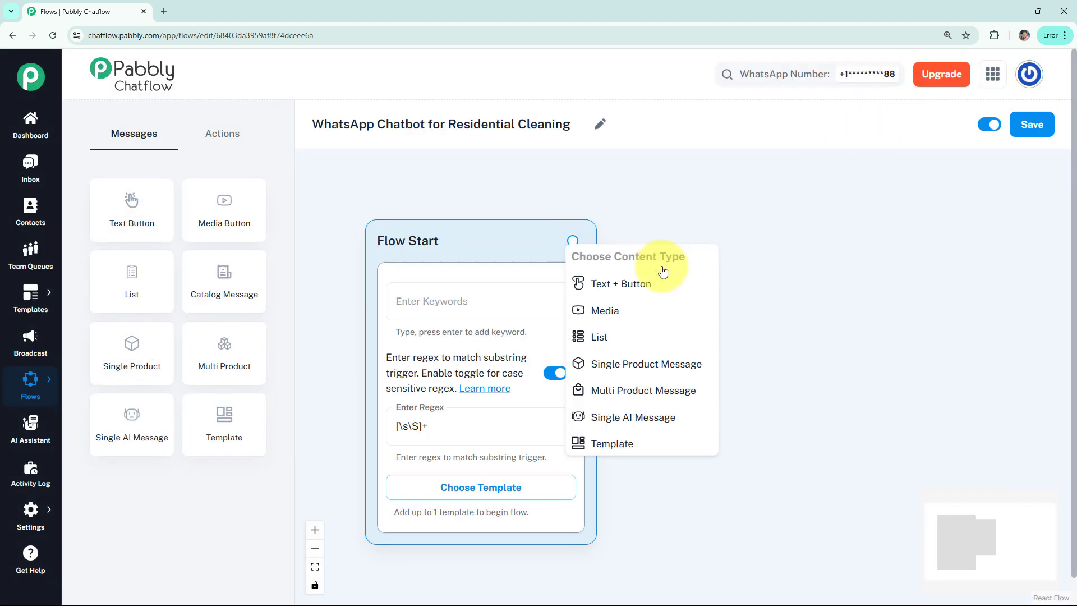
left_click(609, 290)
left_click(740, 306)
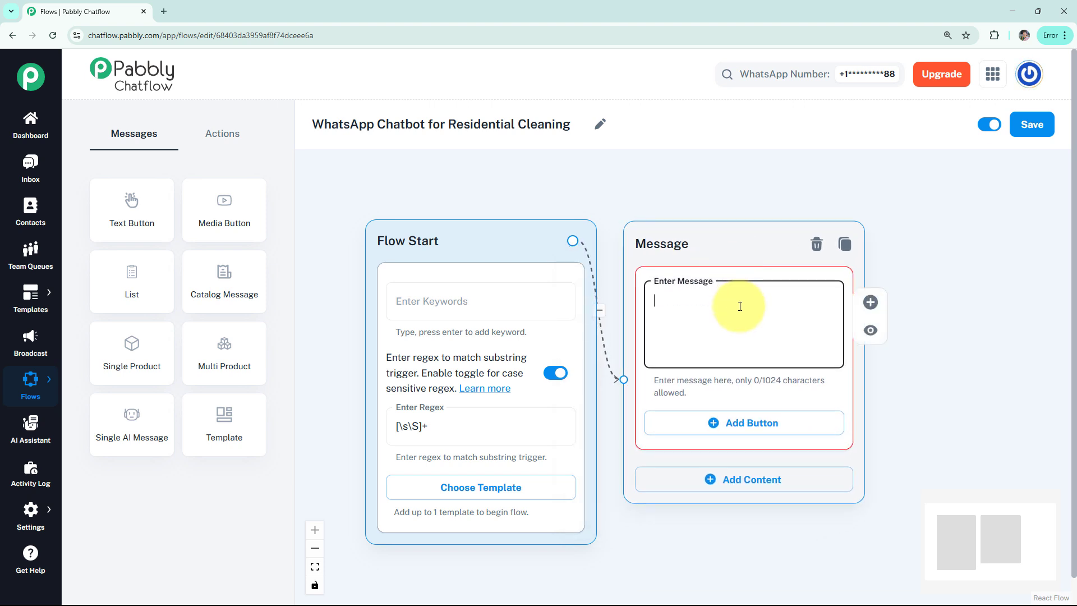
type("Hi 👋 I'm your *Residential Cleaning* Assistant! What do you need help with?")
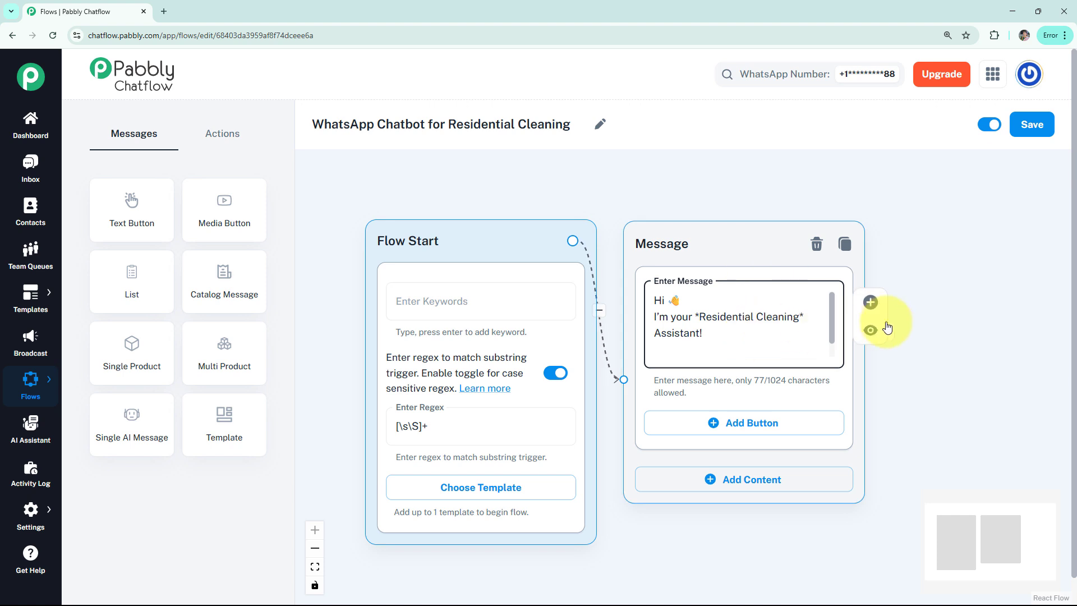
Step: Preview the greeting message with its text formatting and close the preview
left_click(872, 330)
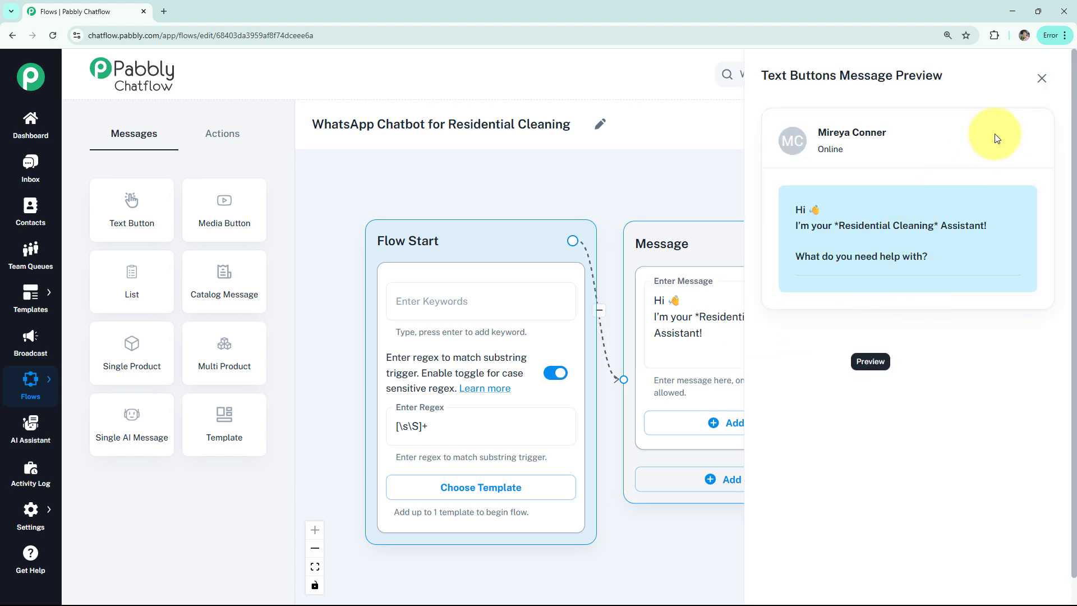
double_click(936, 225)
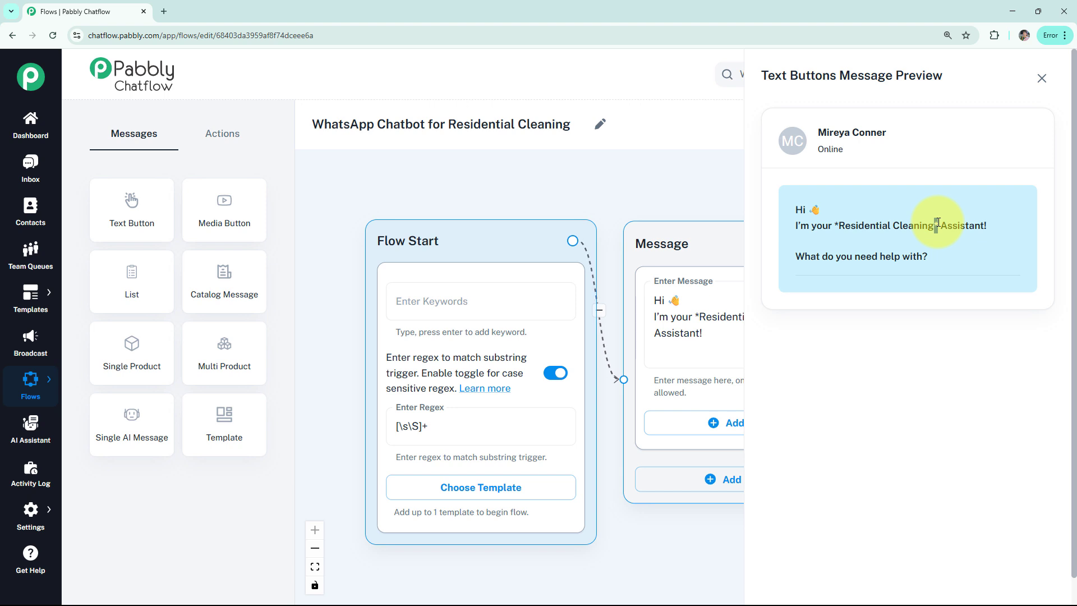
left_click(1042, 78)
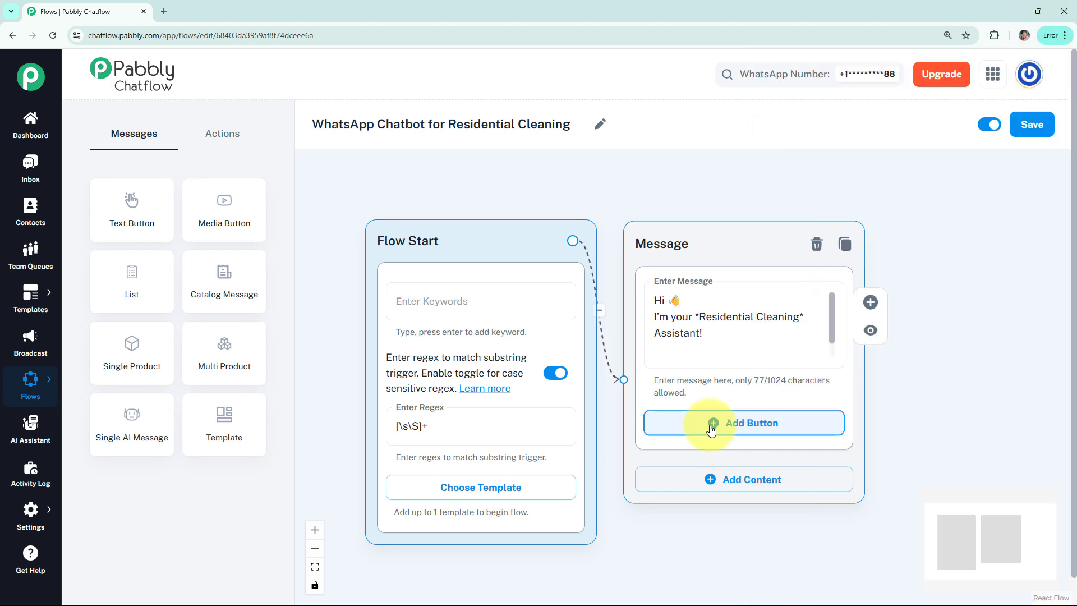
Step: Add three buttons to the greeting message
left_click(751, 429)
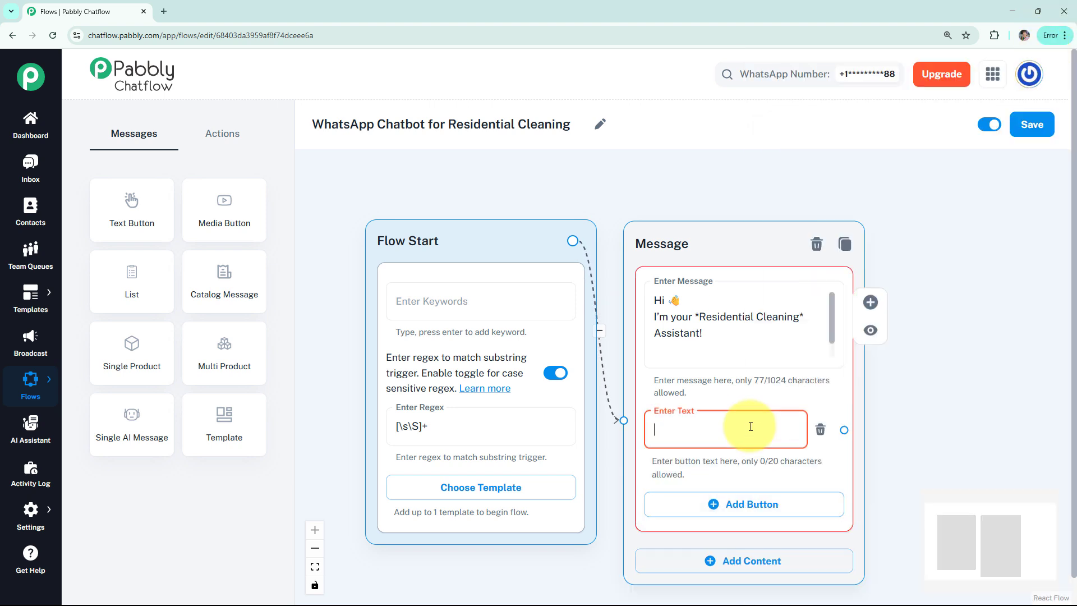
scroll(917, 463, "down", 1)
scroll(914, 460, "down", 1)
left_click(833, 491)
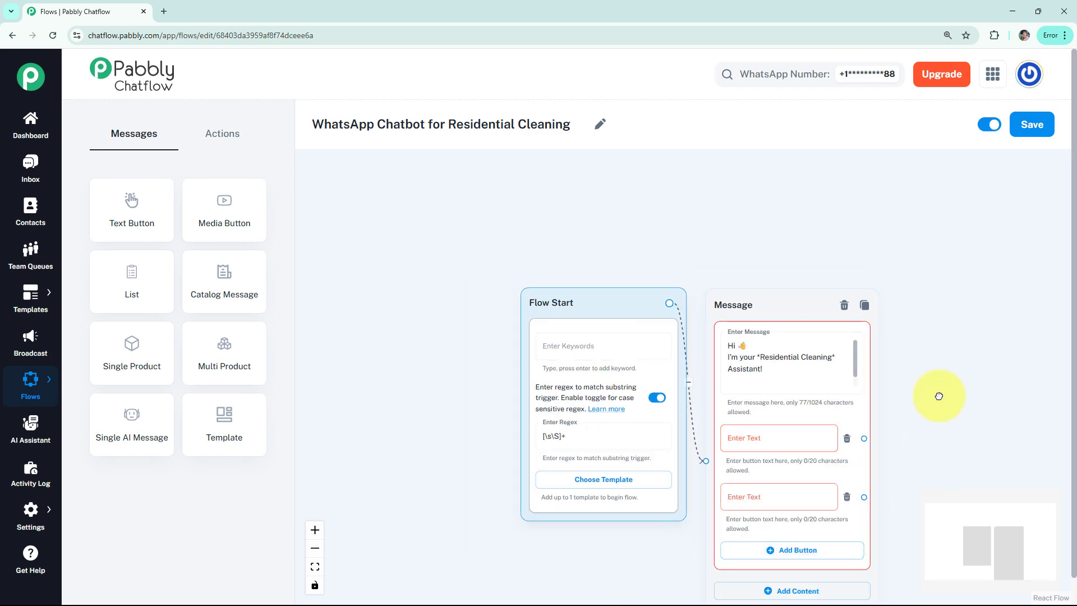
scroll(870, 392, "down", 1)
left_click(718, 452)
Step: Label the greeting's three buttons "Packages", "Pricings" and "Book a Cleaning", each with its emoji
left_click(707, 338)
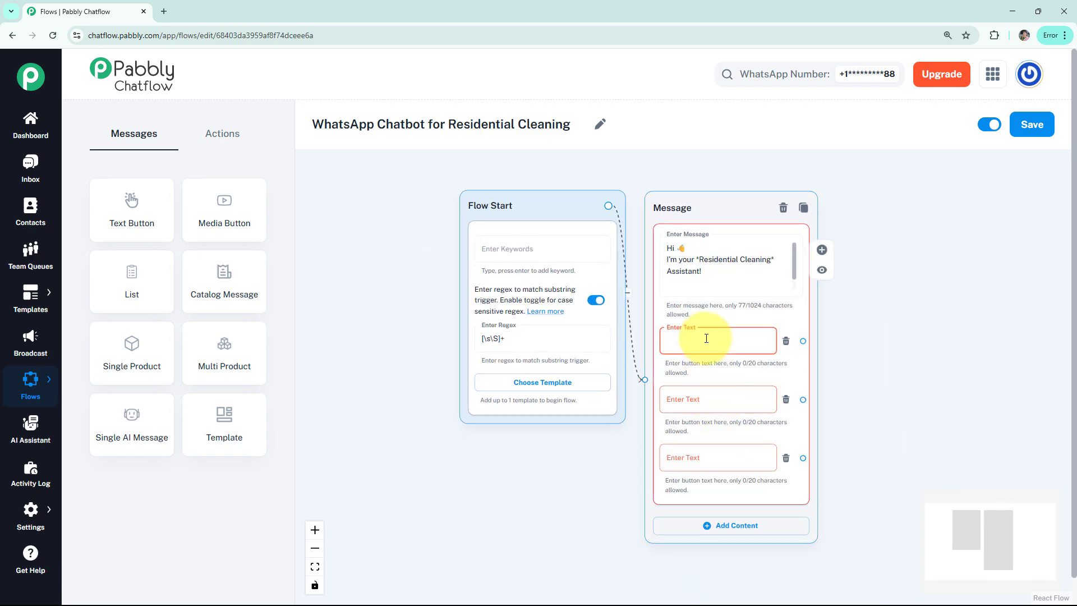
scroll(706, 338, "up", 1)
type("📦 Packages")
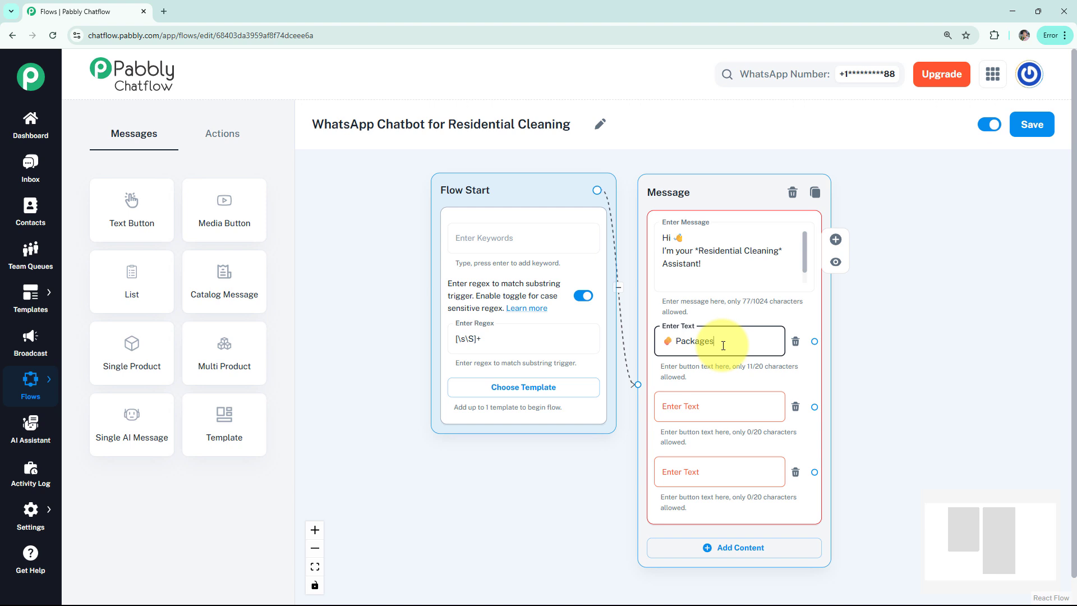
left_click(688, 413)
type("Pricings 💰")
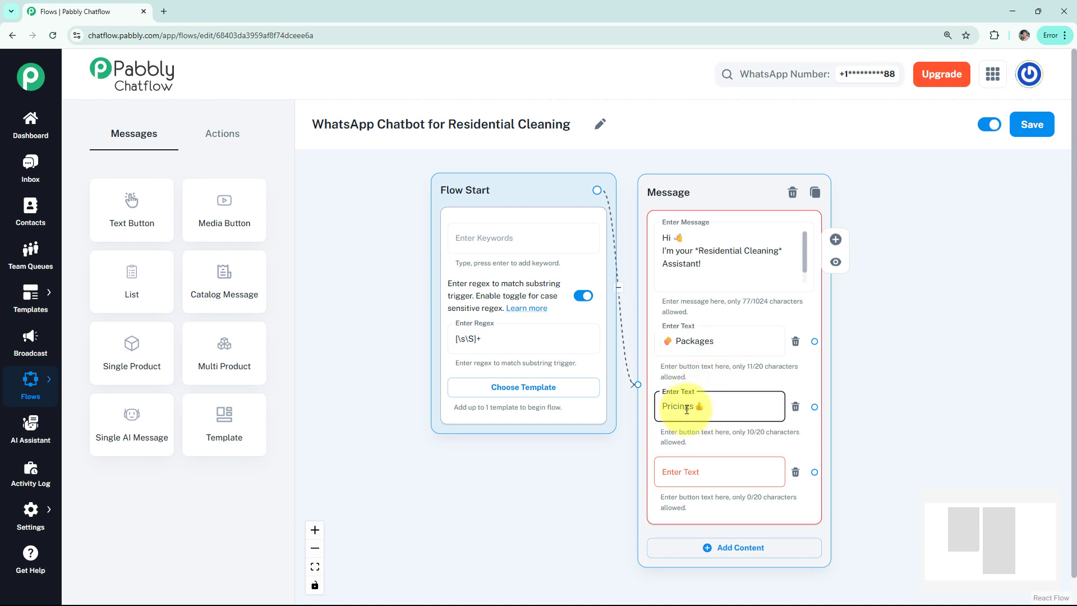
left_click(696, 470)
type("📅 Book a Cleaning")
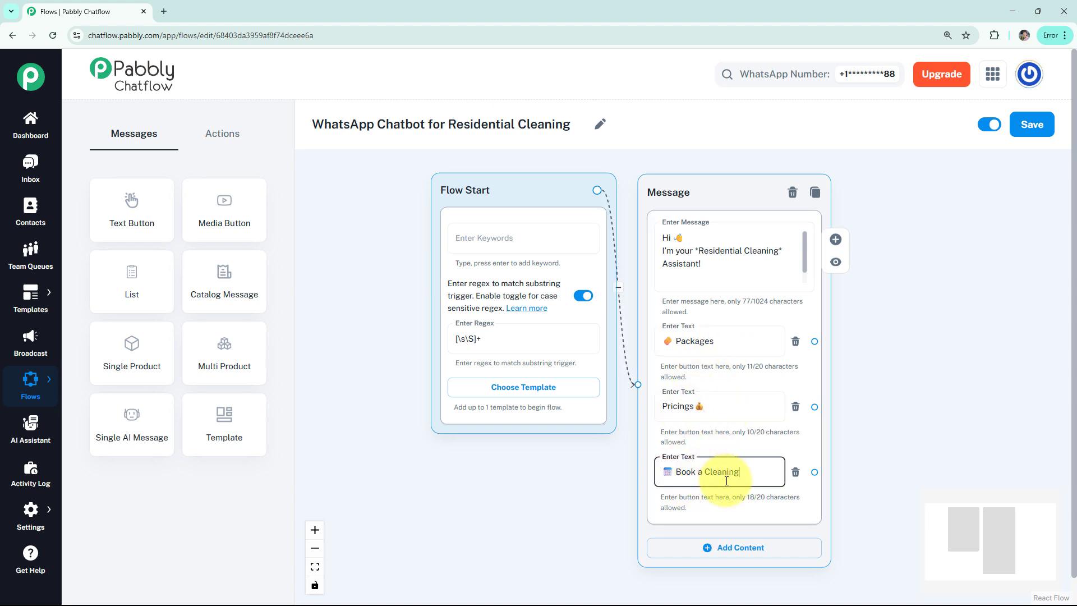
left_click(853, 431)
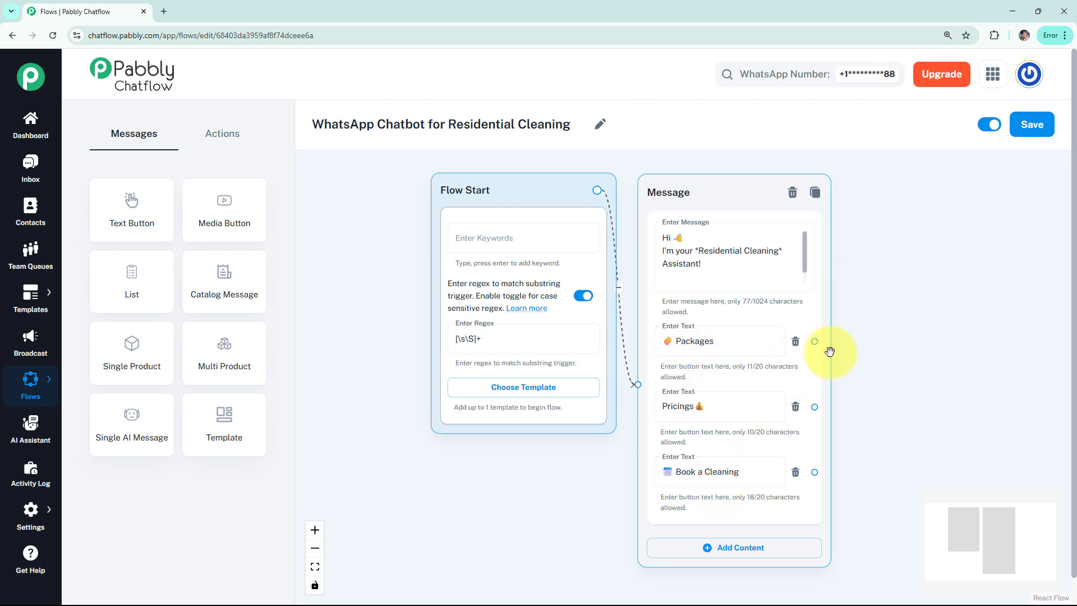
Step: Connect a Text + Button message to the Packages button, paste the text listing the Basic, Deep Clean and Premium packages, and preview it
left_click_drag(815, 341, 885, 185)
left_click(881, 218)
left_click(921, 243)
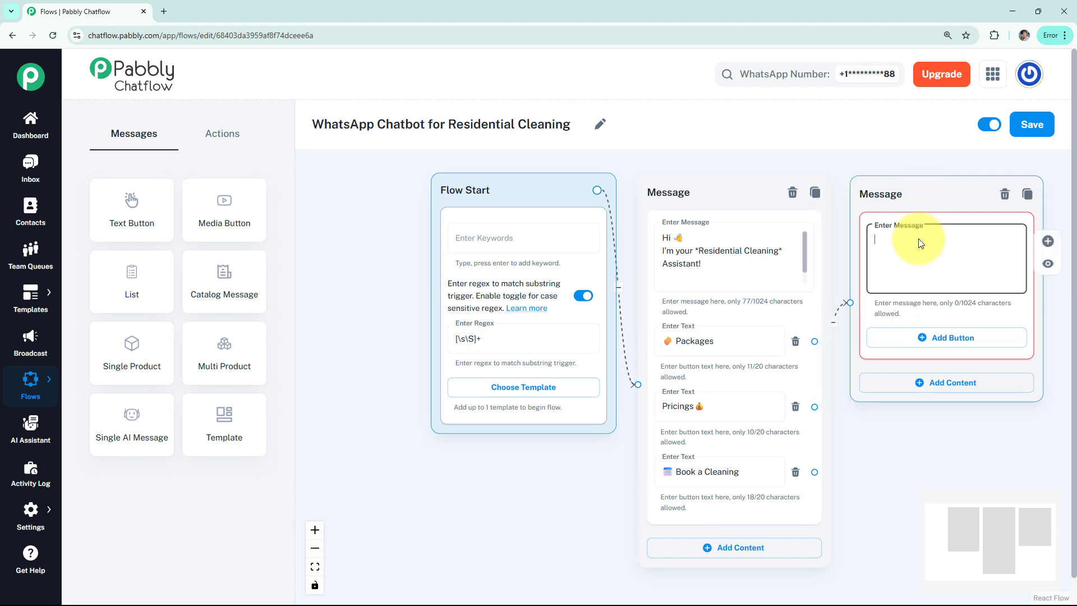
key("ctrl+v")
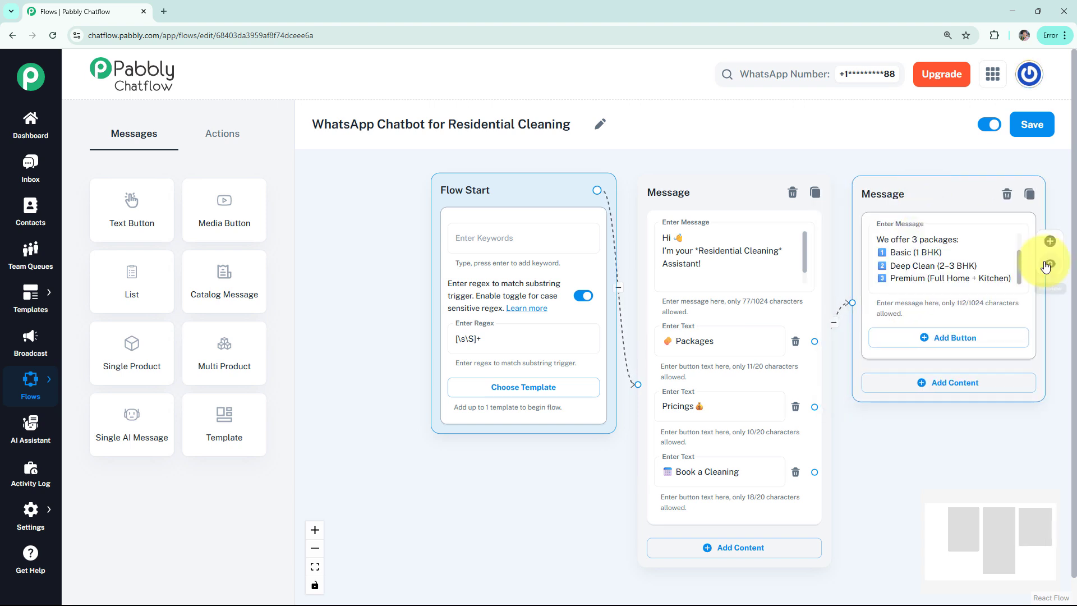
left_click(1048, 264)
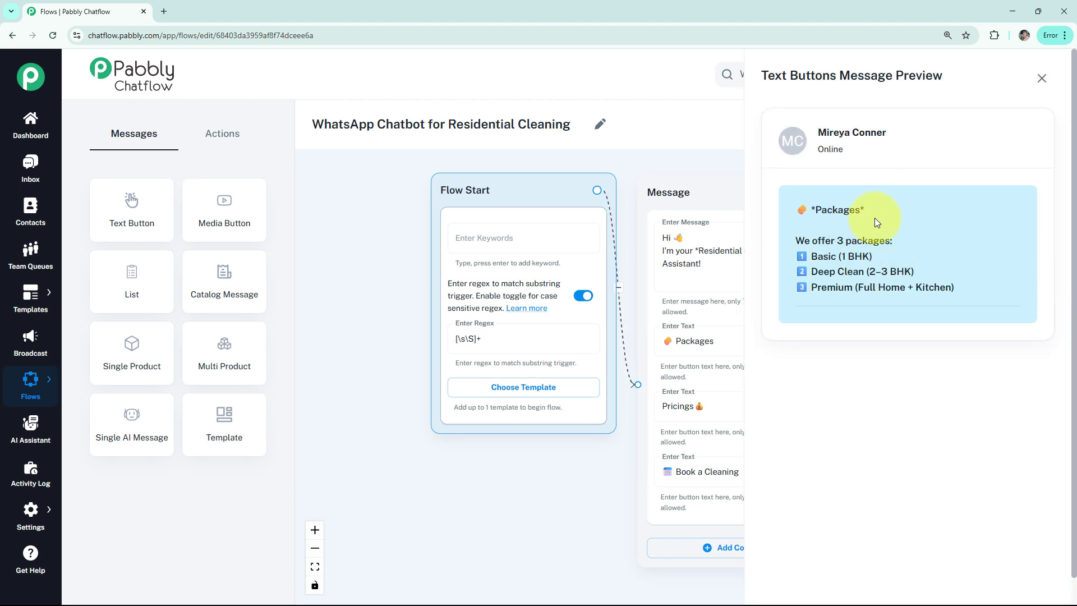
left_click(1041, 78)
Step: Connect a Text + Button message to the Pricings button, paste the BHK price list with the kitchen add-on, and preview it
left_click(707, 409)
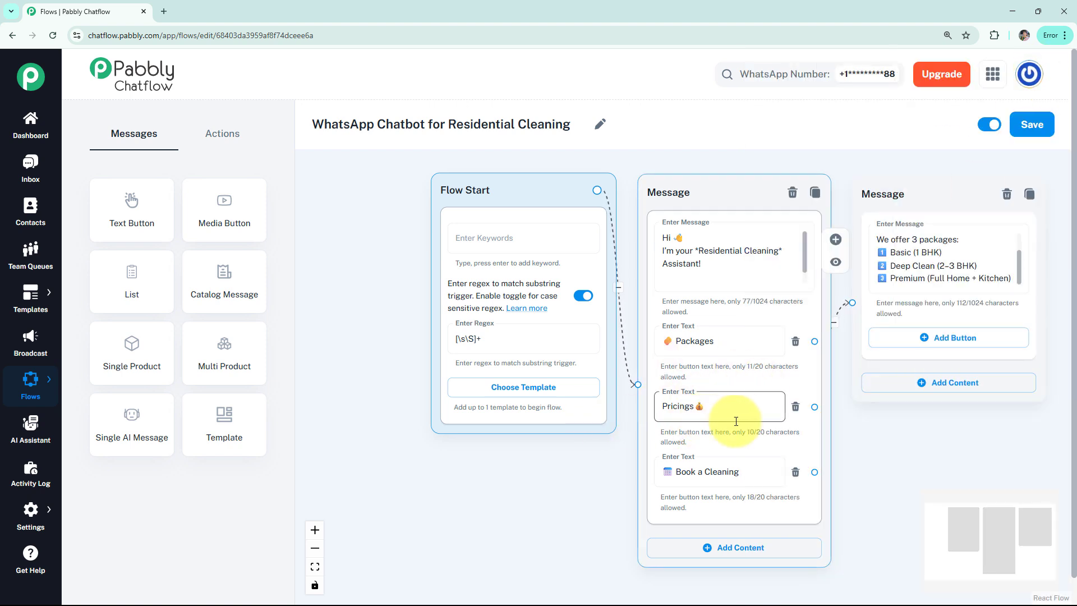
left_click_drag(815, 406, 870, 421)
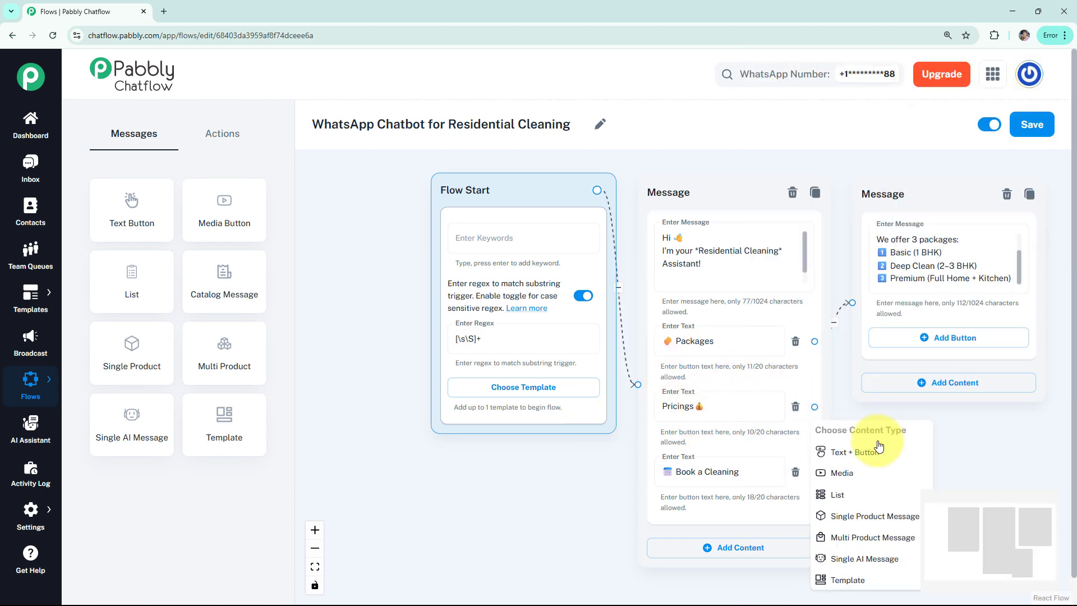
left_click(825, 447)
left_click(745, 432)
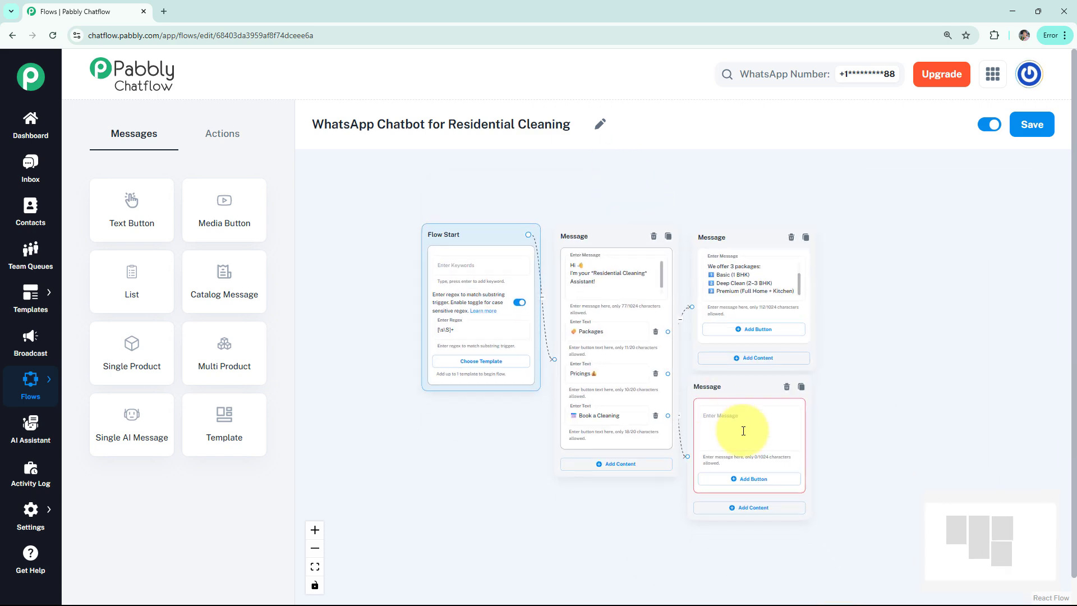
key("ctrl+v")
scroll(713, 413, "up", 3)
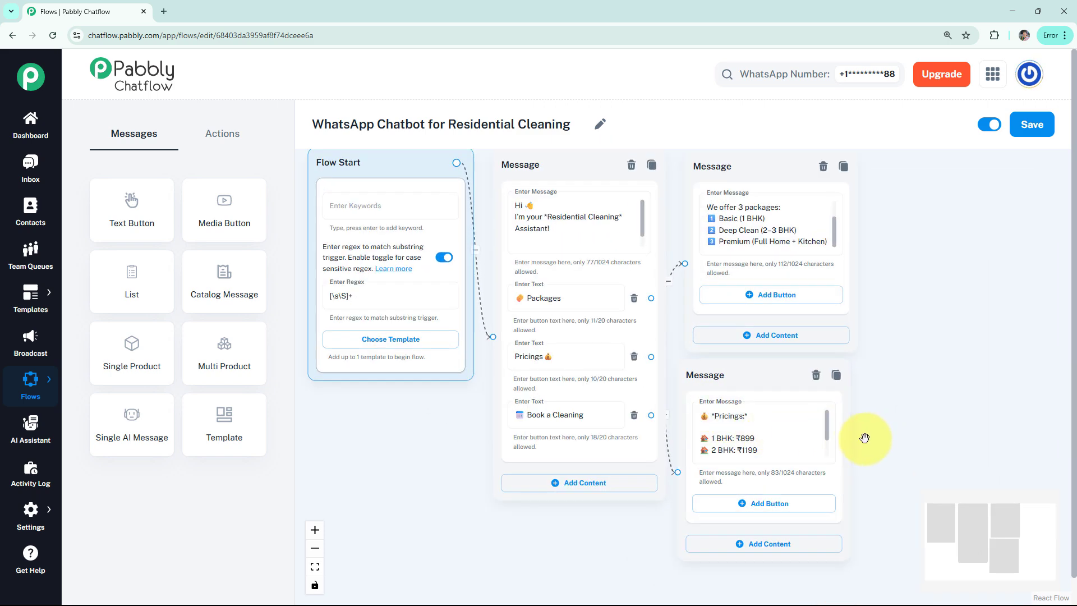
left_click(854, 437)
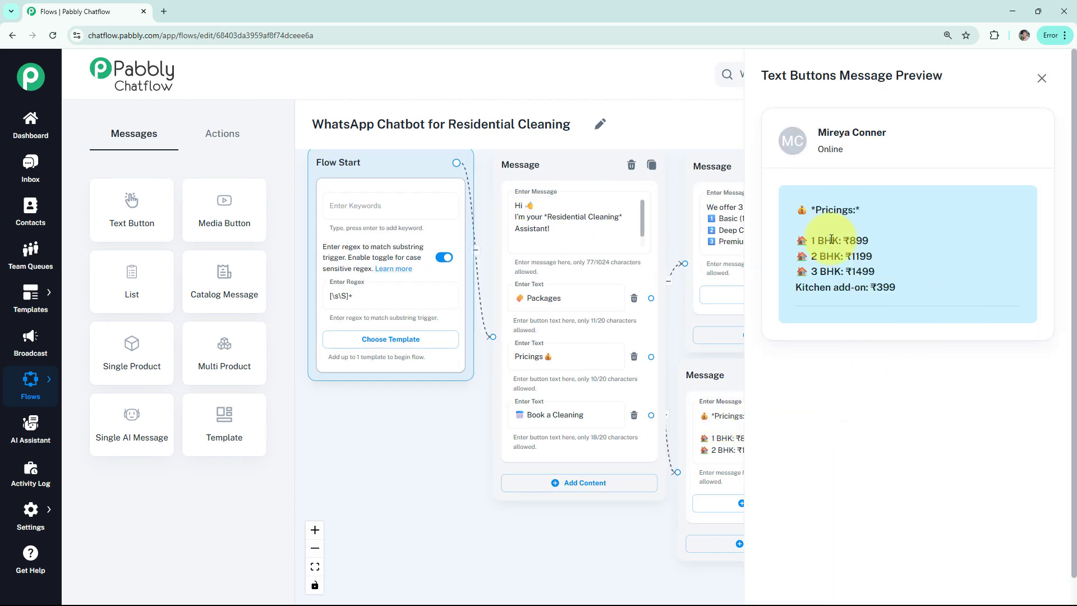
left_click(1042, 78)
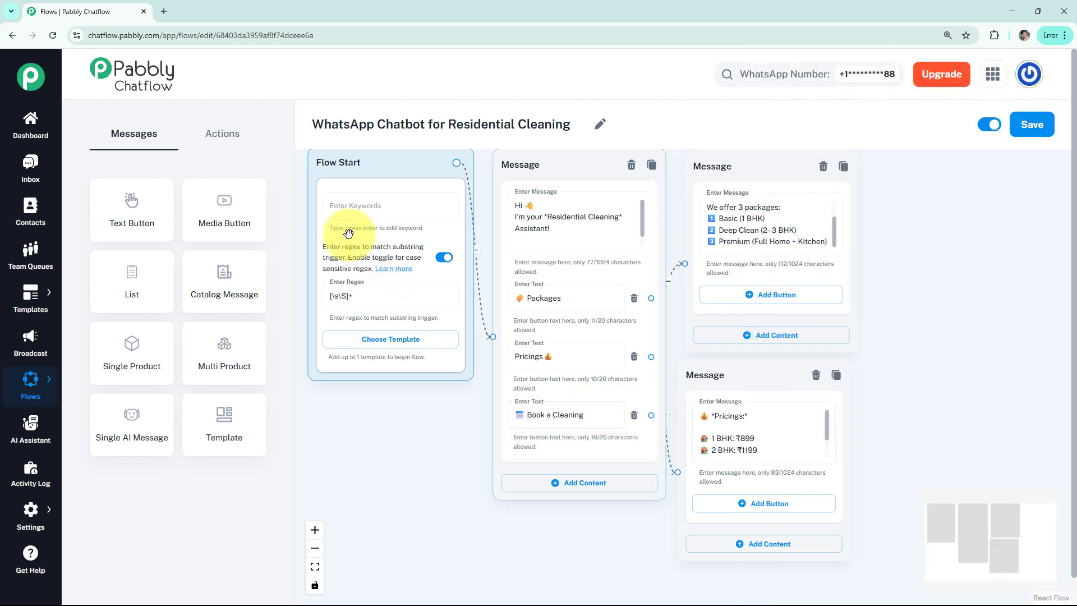
Step: Add an Ask Question node linked from the Book a Cleaning button and paste the "*Book a Cleaning*" message requesting the *Address*
left_click(227, 140)
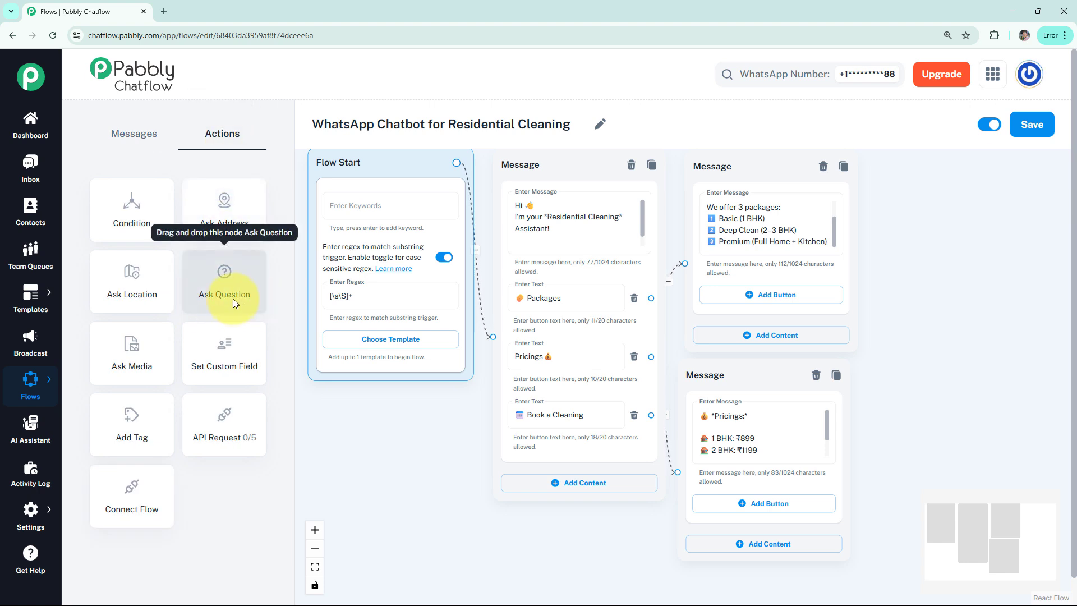
left_click_drag(233, 298, 712, 362)
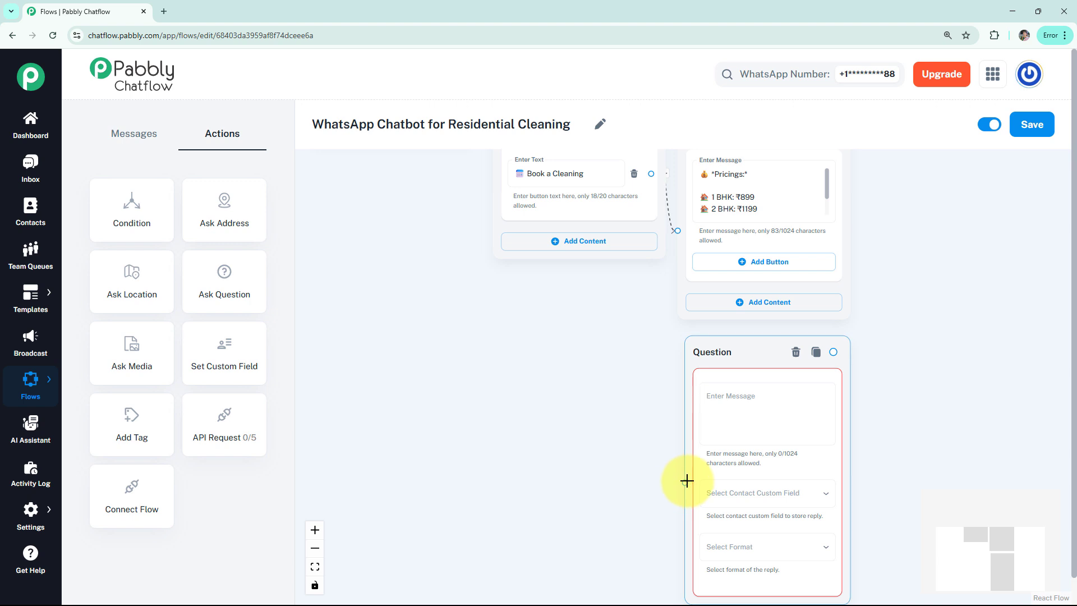
mouse_move(685, 482)
left_mouse_down()
mouse_move(649, 173)
mouse_move(651, 193)
left_mouse_up()
scroll(588, 367, "down", 1)
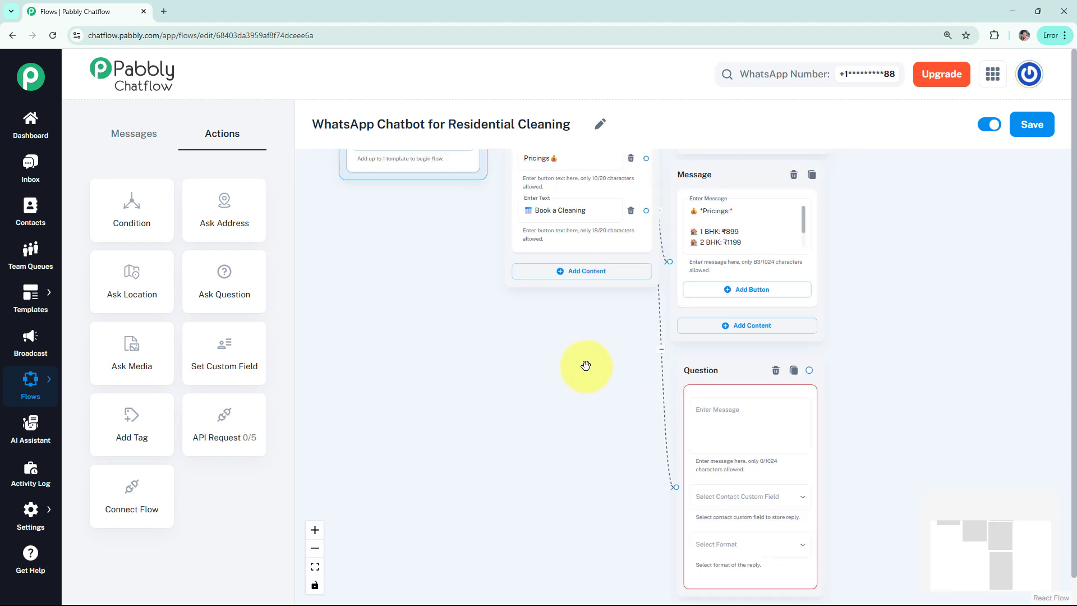
scroll(573, 378, "up", 2)
left_click(684, 322)
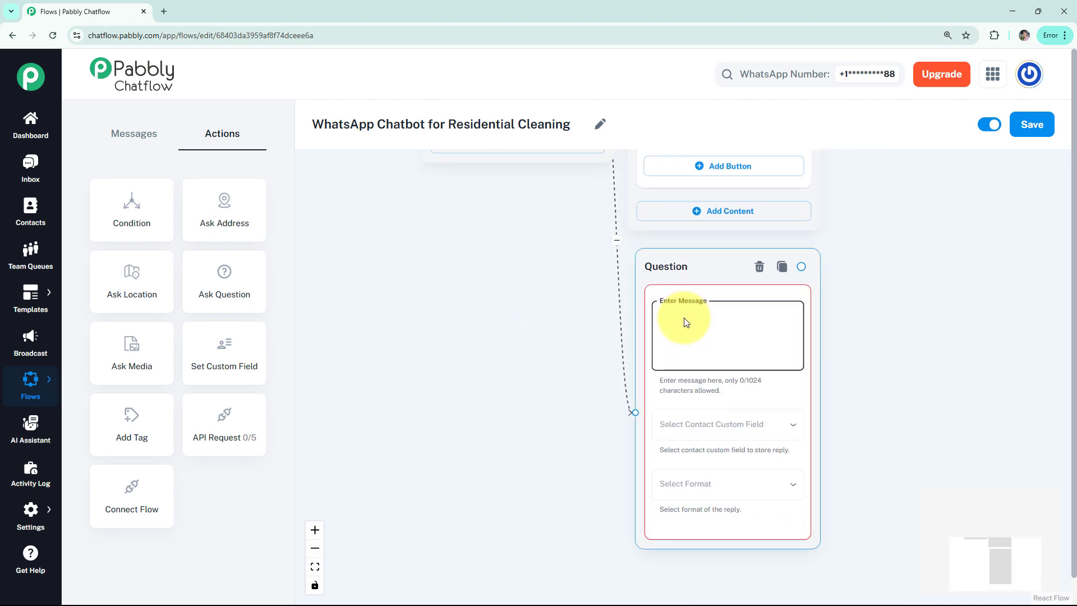
type("📅 *Book a Cleaning*  Please share: 📍 *Address*")
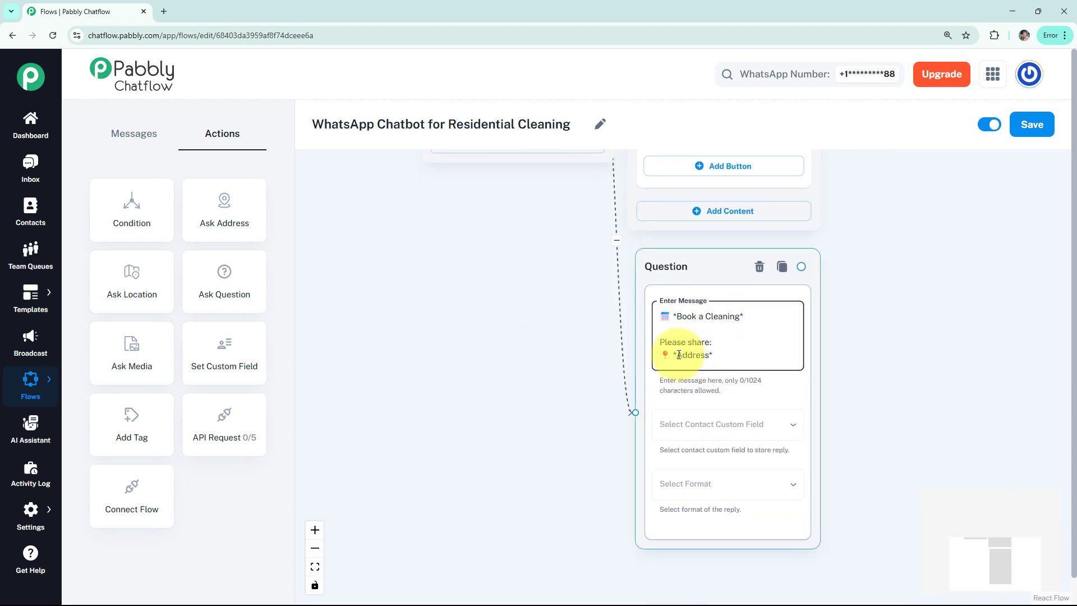
Step: Store the address question's reply in the Address custom field with the format Any
left_click(735, 434)
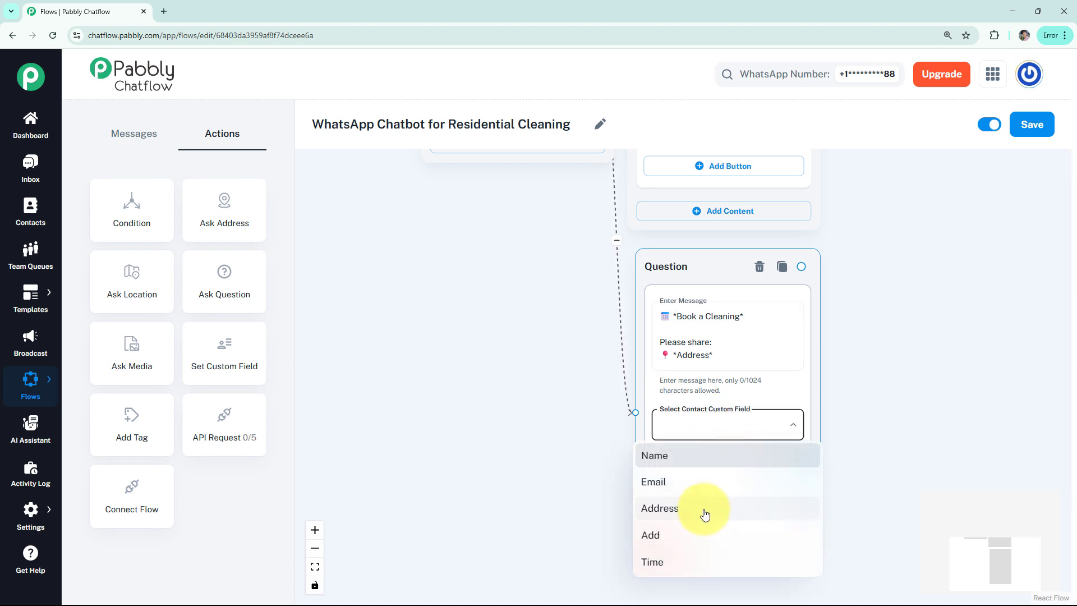
left_click(705, 514)
left_click(721, 484)
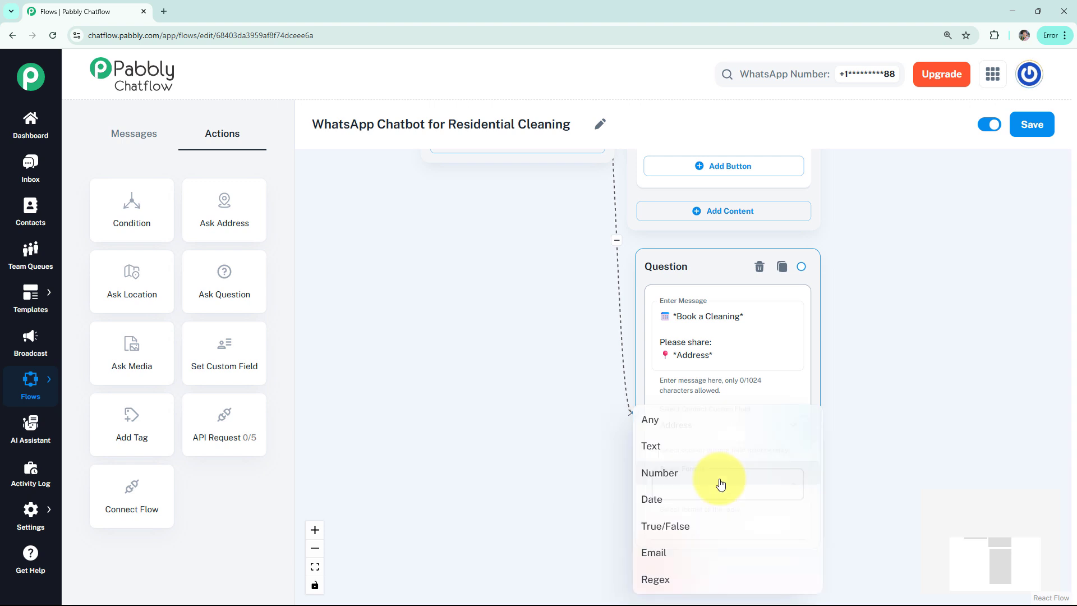
left_click(702, 424)
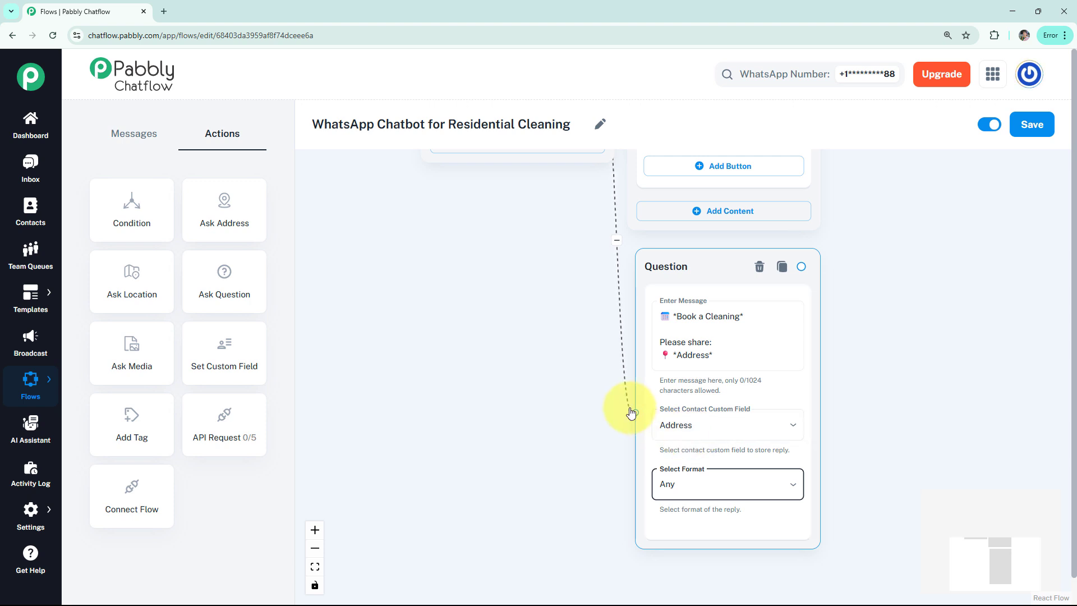
Step: Add a second Ask Question node beside the address question and paste the "*Book a Cleaning*" message requesting the *Date*
left_click_drag(245, 290, 964, 516)
left_click(890, 317)
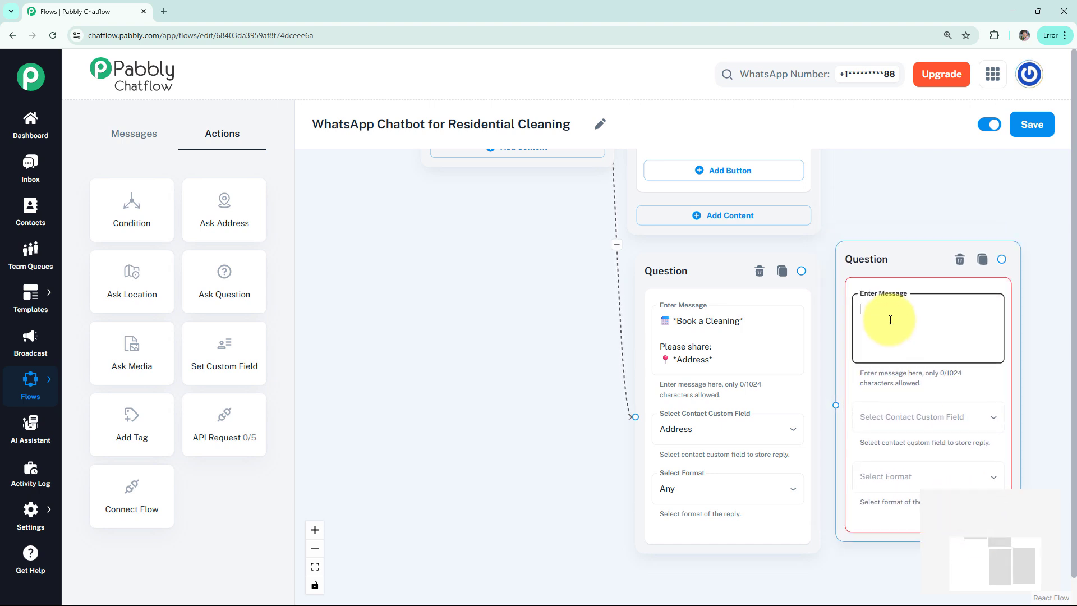
type("📅 *Book a Cleaning*  Please share: 📅 *Date*")
Step: Store the date question's reply in the Time custom field with format Any, and connect the address question to it
left_click(909, 419)
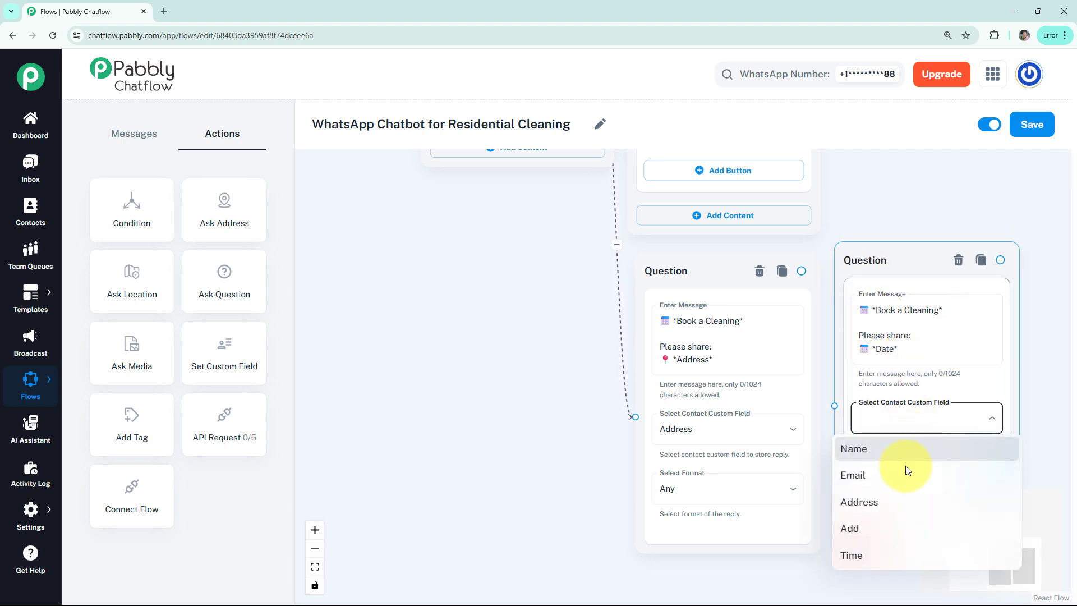
left_click(881, 554)
left_click(894, 476)
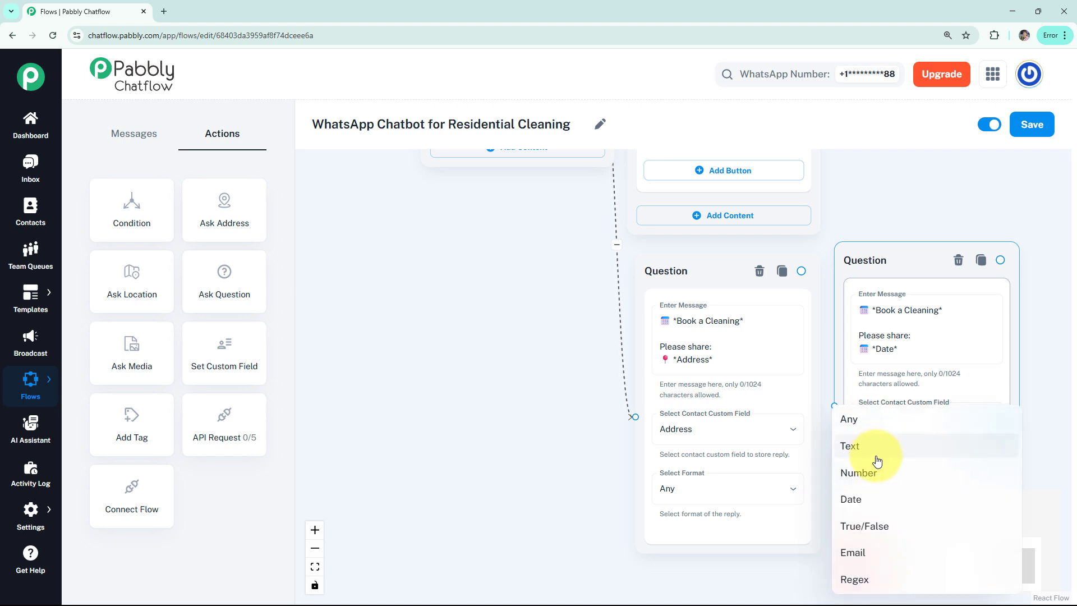
left_click(878, 425)
left_click_drag(802, 270, 895, 240)
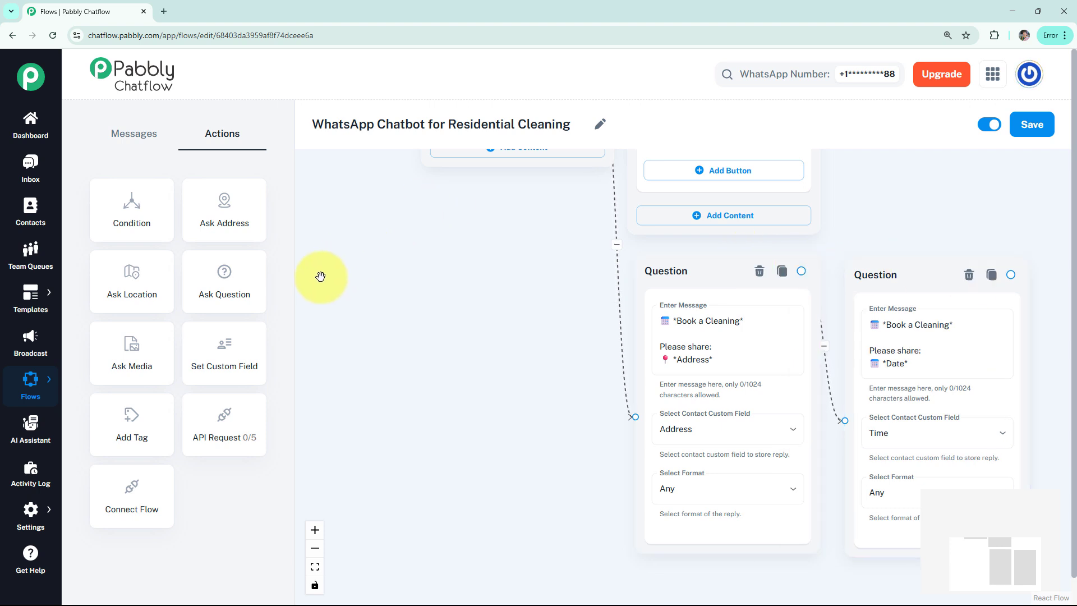
Step: Add a third question requesting the *Size* (e.g., 2 BHK), stored in the Add custom field with format Any, and linked from the date question
left_click_drag(253, 276, 836, 515)
type("📅 *Book a Cleaning*  Please share: 🏠 *Size* (e.g., 2 BHK)")
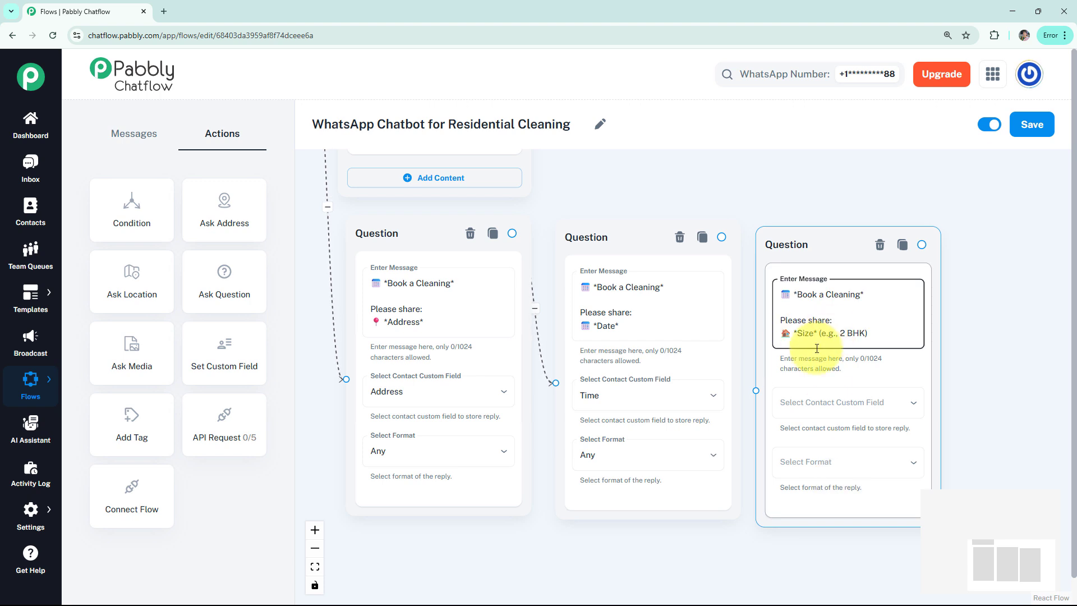
left_click(831, 403)
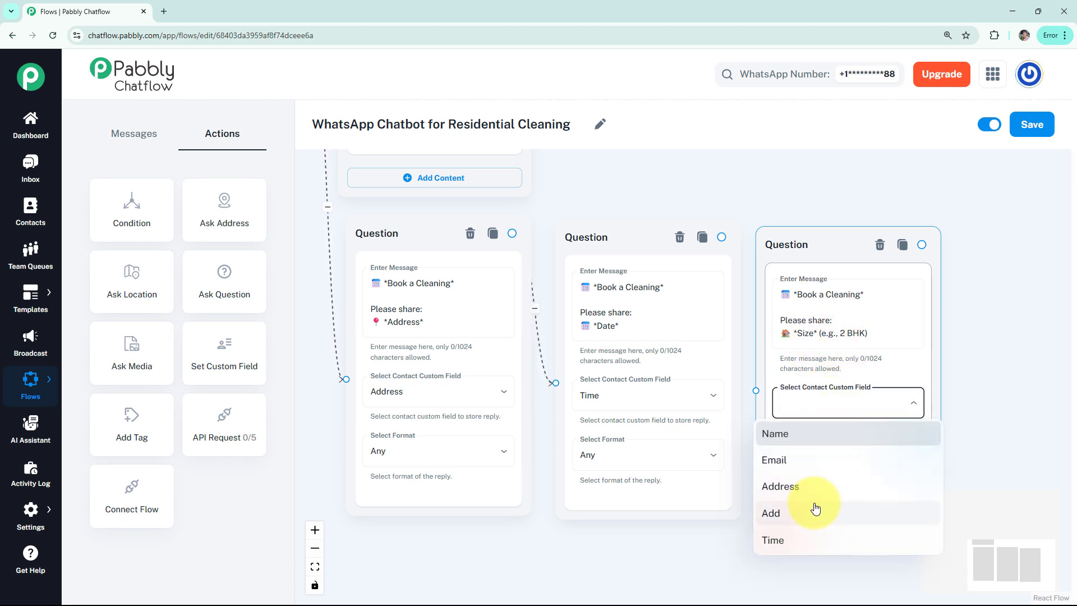
left_click(814, 510)
left_click(823, 463)
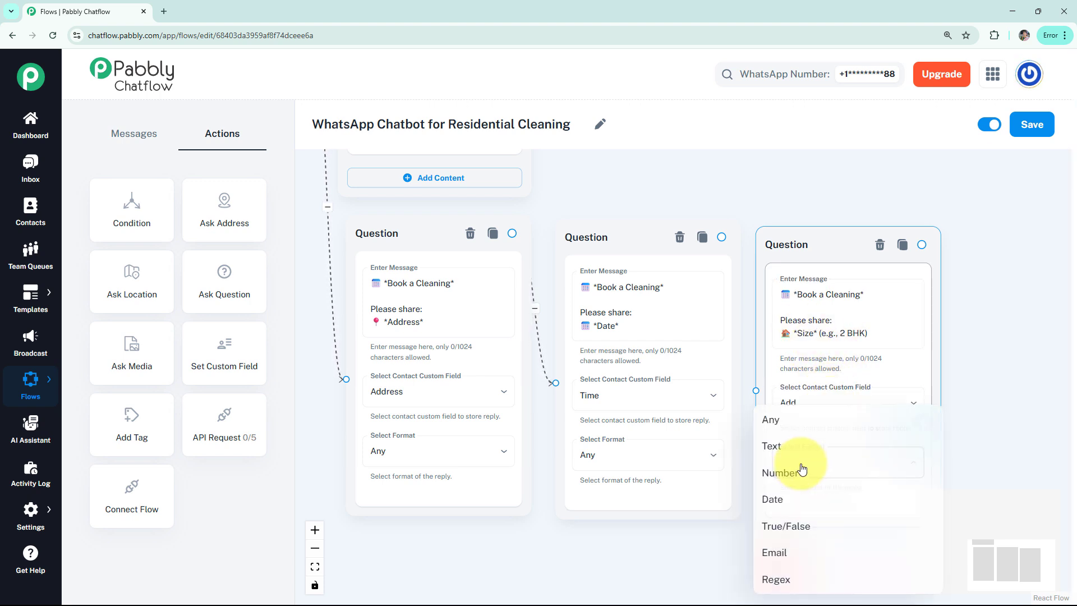
left_click(787, 419)
left_click_drag(758, 391, 691, 233)
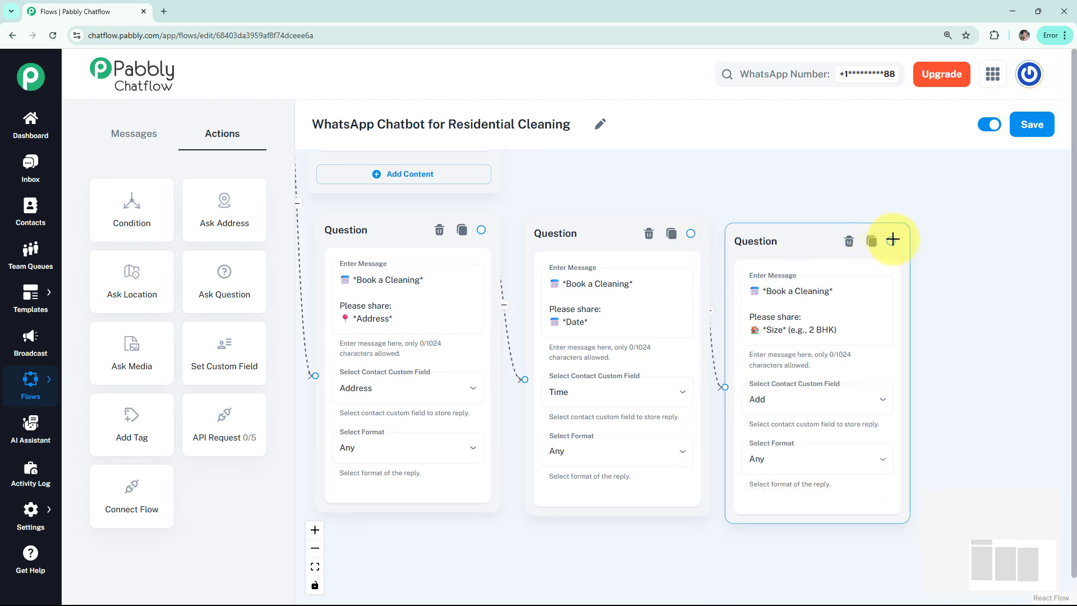
Step: Connect a Text + Button message to the size question with the "*Confirmation Message!*" text using $Time and $Address, and preview it
left_click_drag(891, 241, 986, 247)
left_click(980, 272)
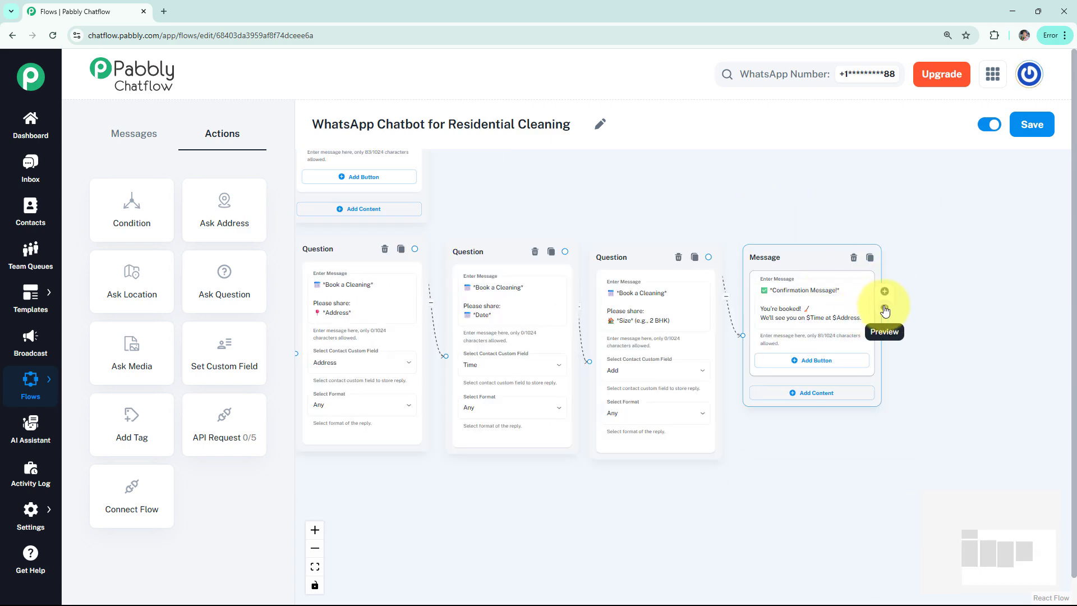
left_click(882, 311)
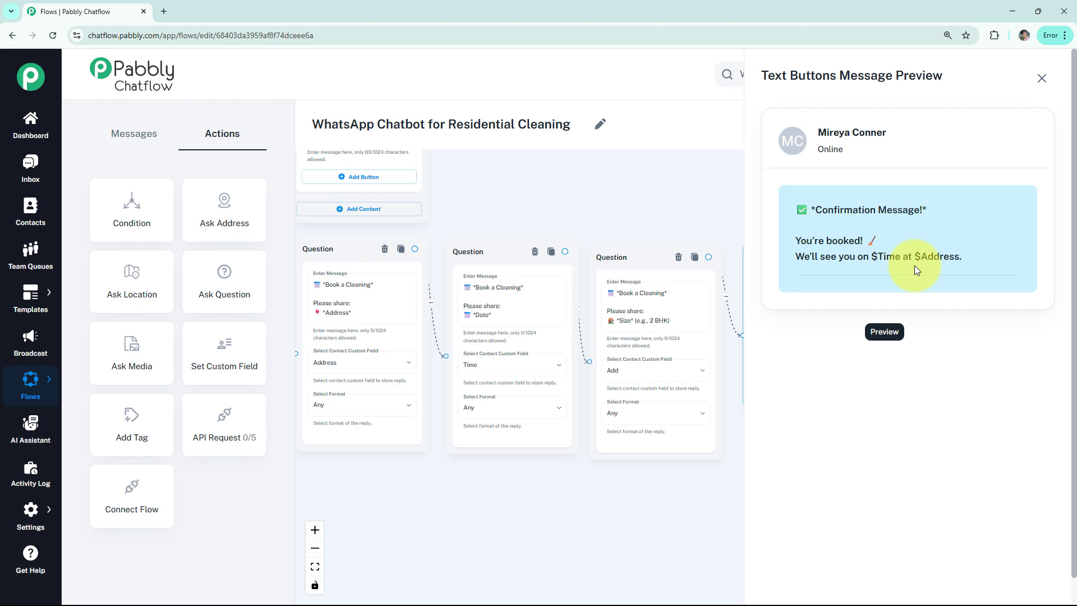
left_click(1041, 79)
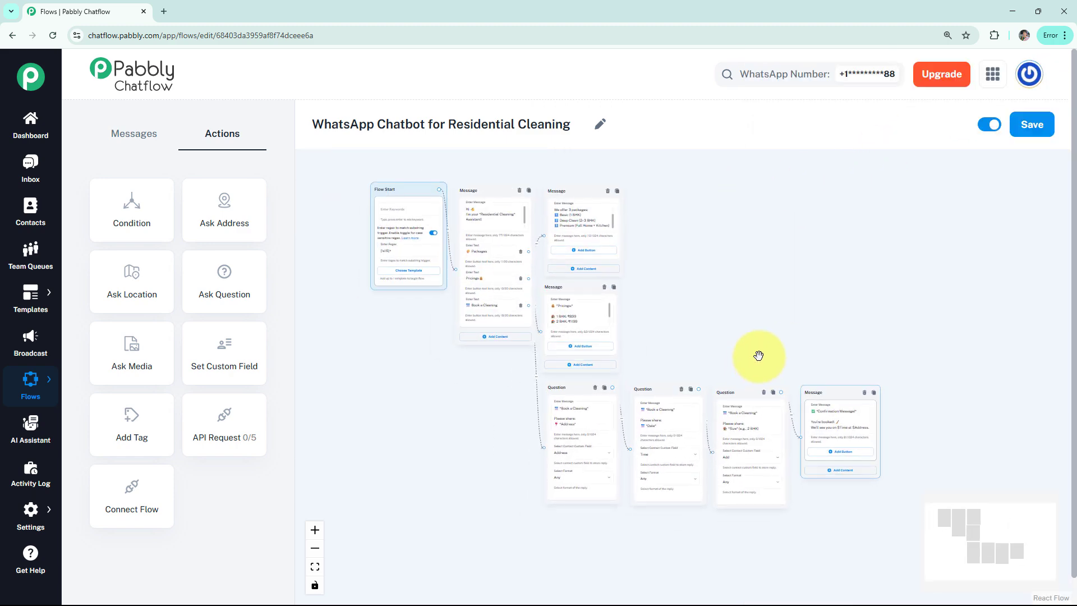
Step: Review the layout of the whole residential cleaning flow and save it
left_click_drag(771, 344, 783, 356)
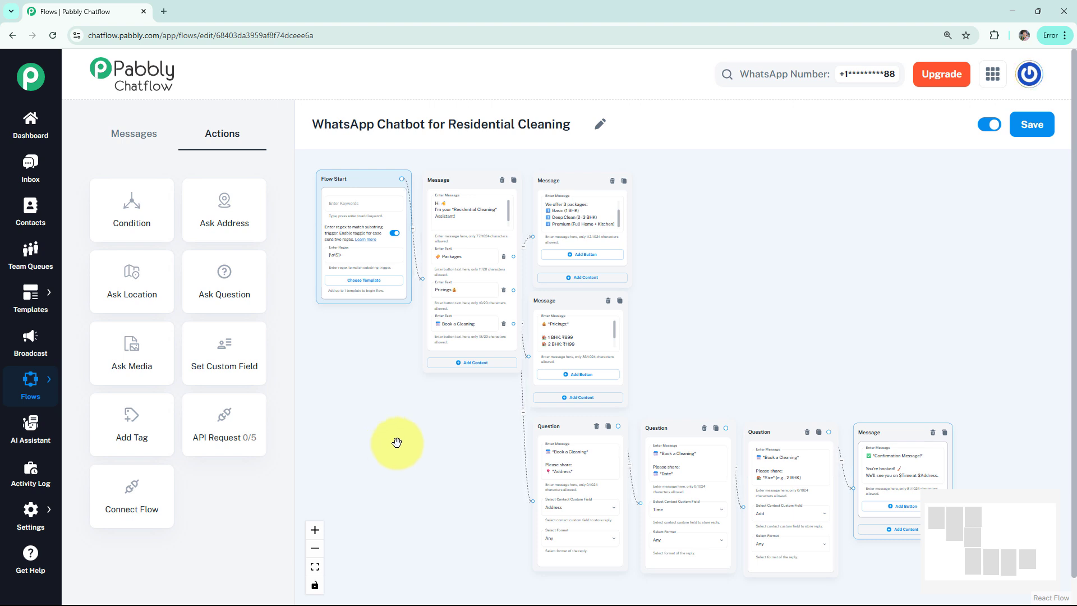
left_click(1025, 133)
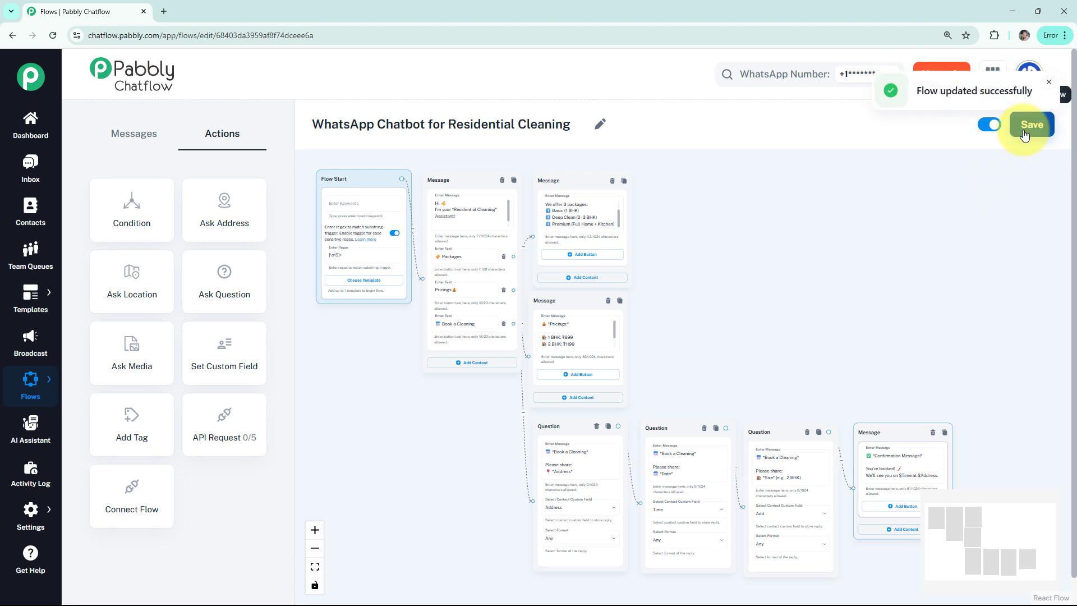